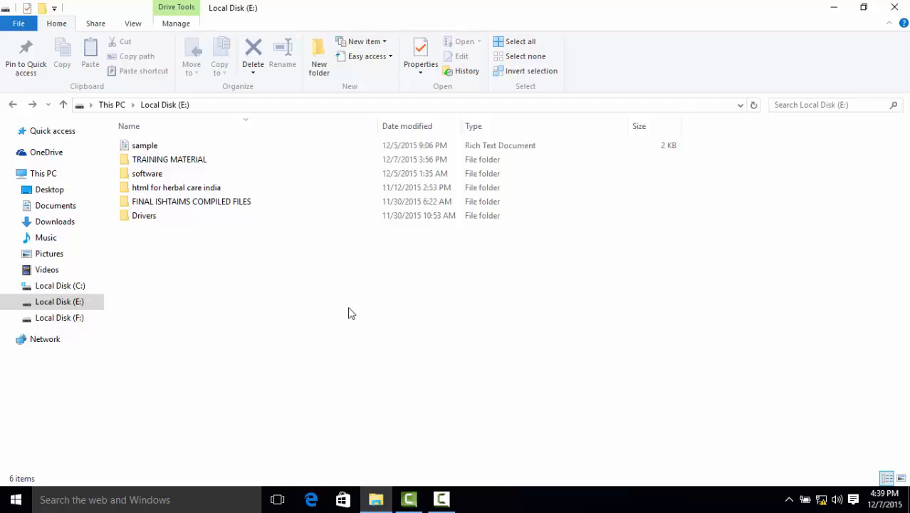
{"action": "left_click", "coordinate": [11, 25]}
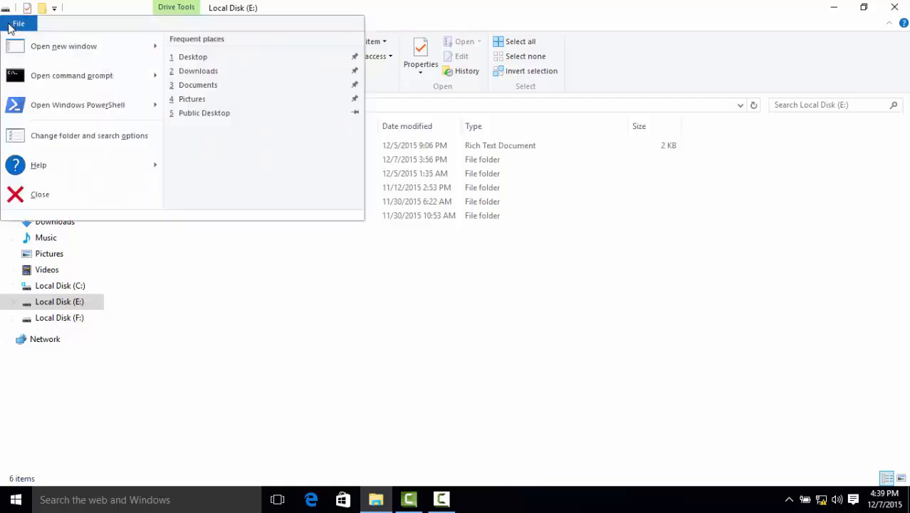
{"action": "mouse_move", "coordinate": [48, 47]}
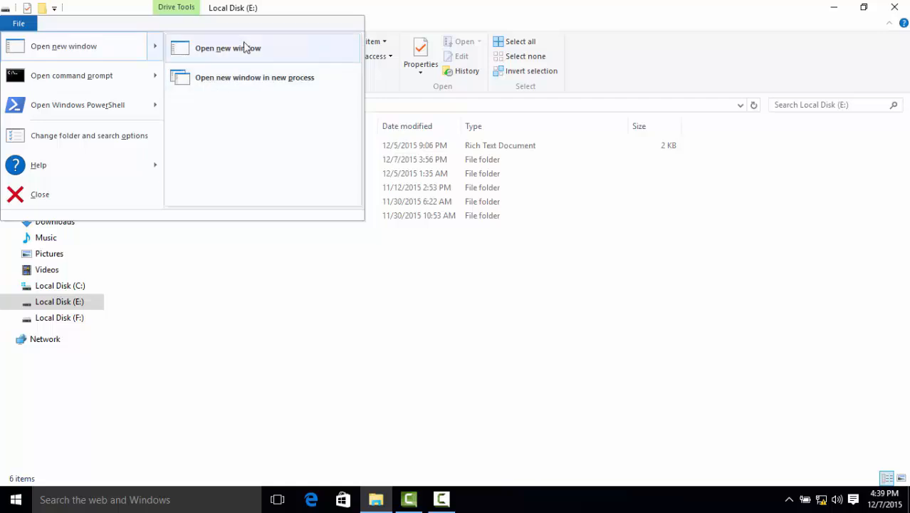
{"action": "left_click", "coordinate": [223, 76]}
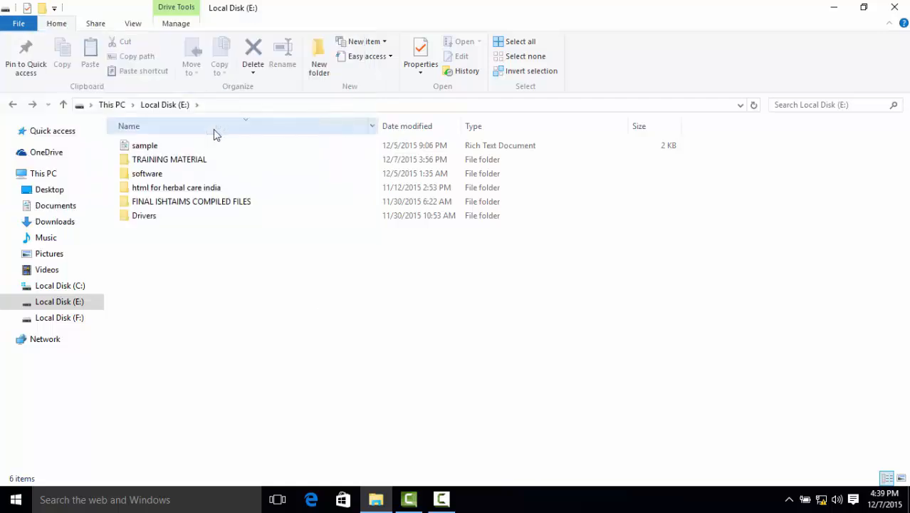
- Open the FINAL ISHTAIMS COMPILED FILES folder in a new window and close that window
{"action": "left_click", "coordinate": [168, 209]}
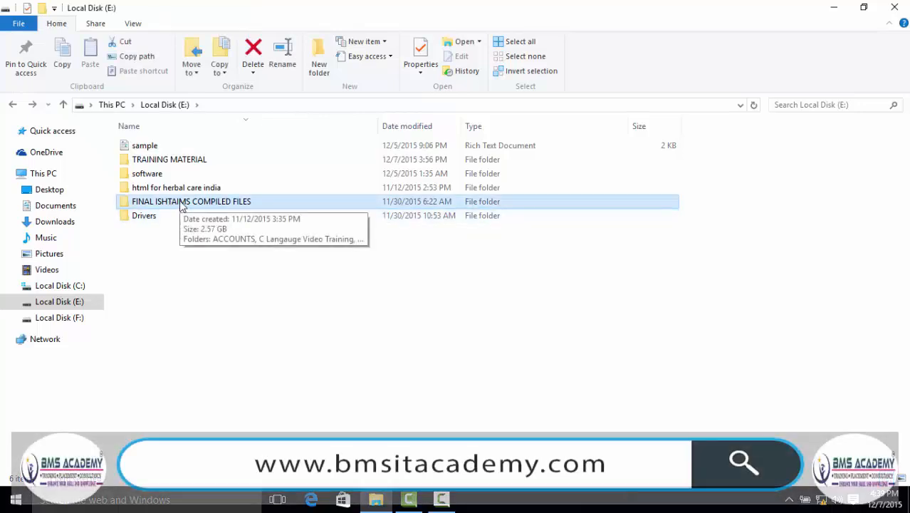
{"action": "left_click", "coordinate": [18, 23]}
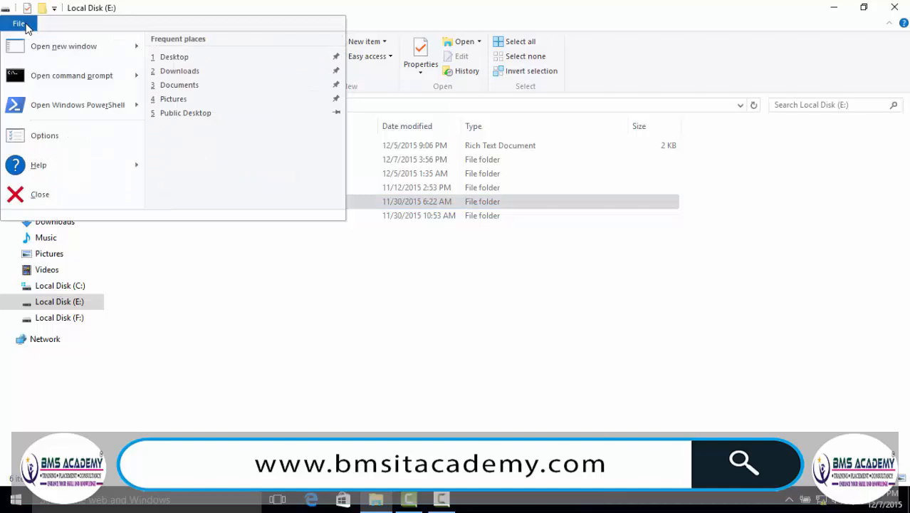
{"action": "mouse_move", "coordinate": [79, 53]}
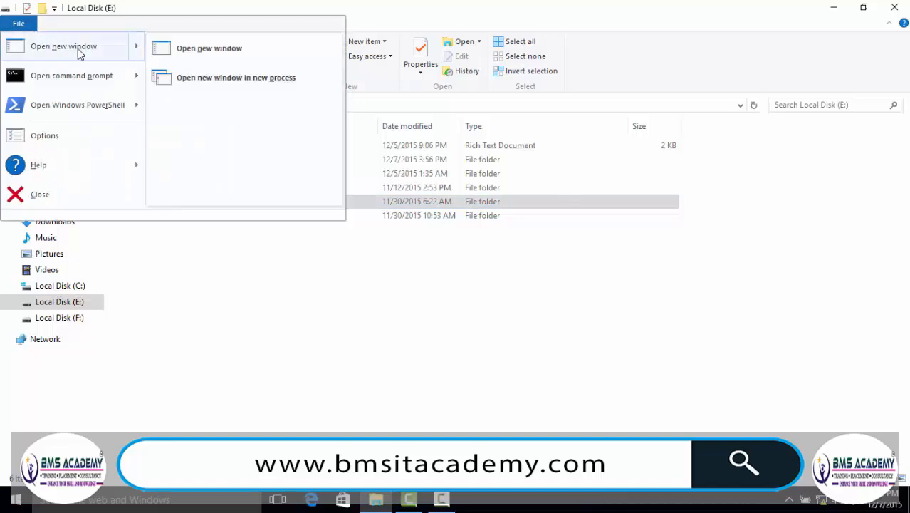
{"action": "left_click", "coordinate": [196, 55]}
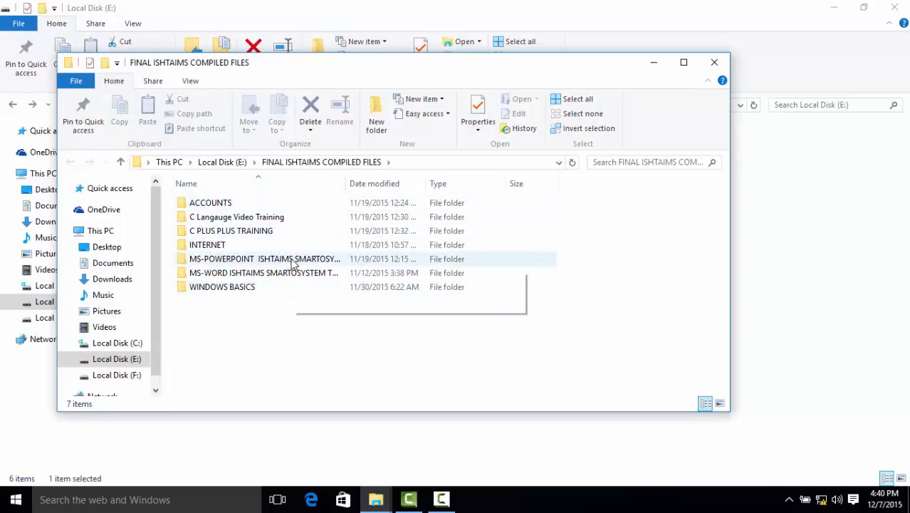
{"action": "left_click", "coordinate": [714, 62]}
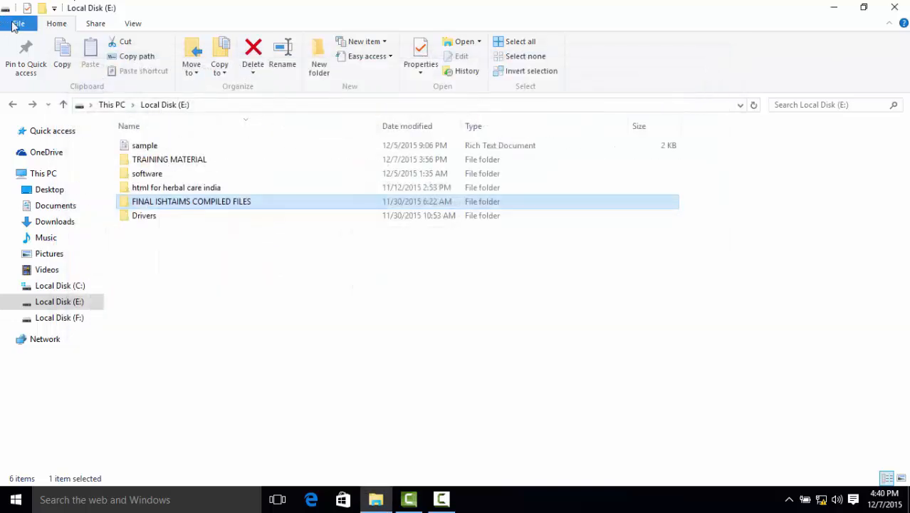
- Open the FINAL ISHTAIMS COMPILED FILES folder in a new window in a new process and close it
{"action": "left_click", "coordinate": [17, 24]}
{"action": "mouse_move", "coordinate": [19, 47]}
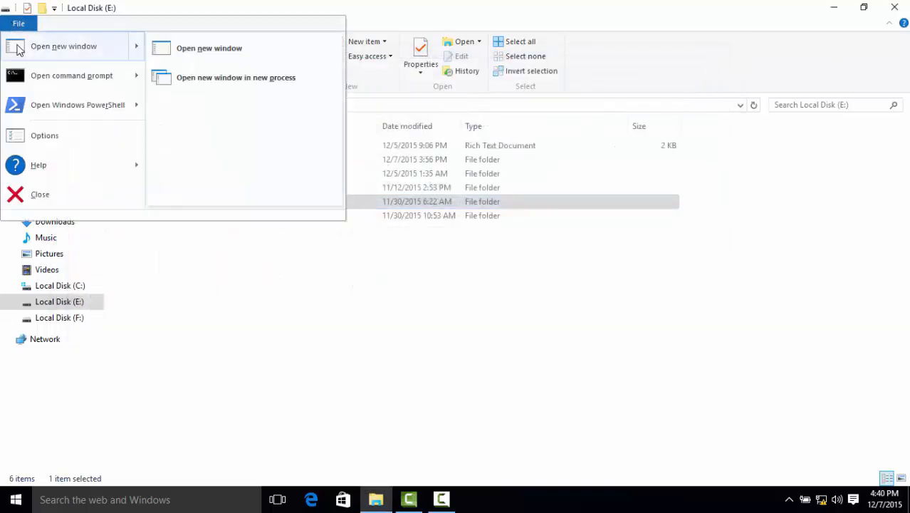
{"action": "left_click", "coordinate": [228, 84]}
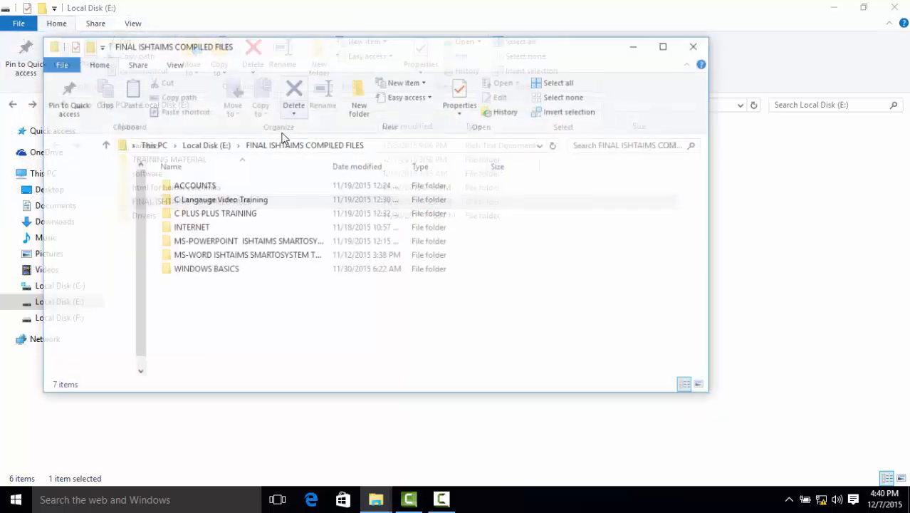
{"action": "left_click", "coordinate": [697, 45]}
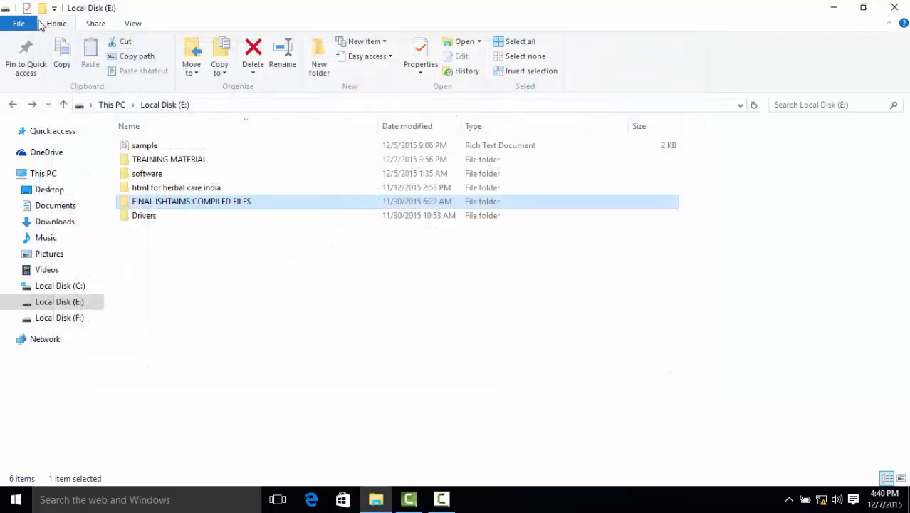
- Open a standard command prompt in the FINAL ISHTAIMS COMPILED FILES folder
{"action": "left_click", "coordinate": [34, 24]}
{"action": "mouse_move", "coordinate": [53, 79]}
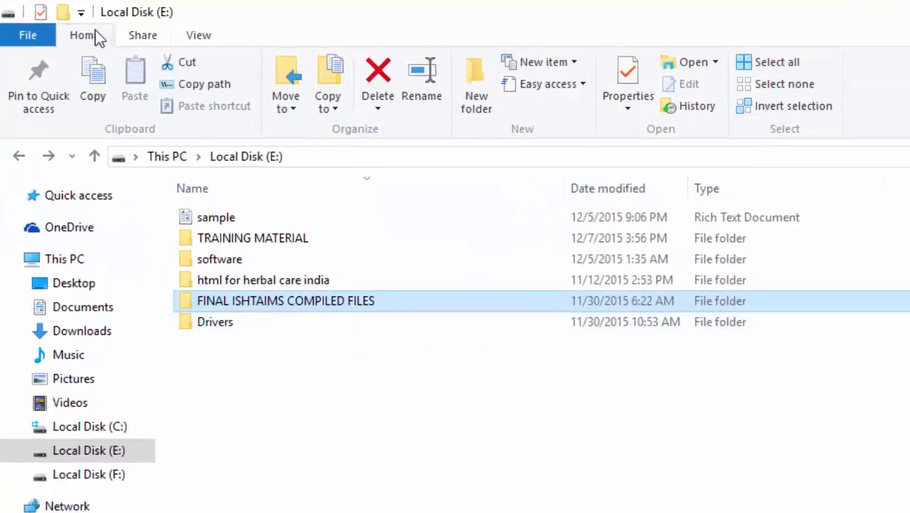
{"action": "left_click", "coordinate": [21, 35]}
{"action": "mouse_move", "coordinate": [44, 114]}
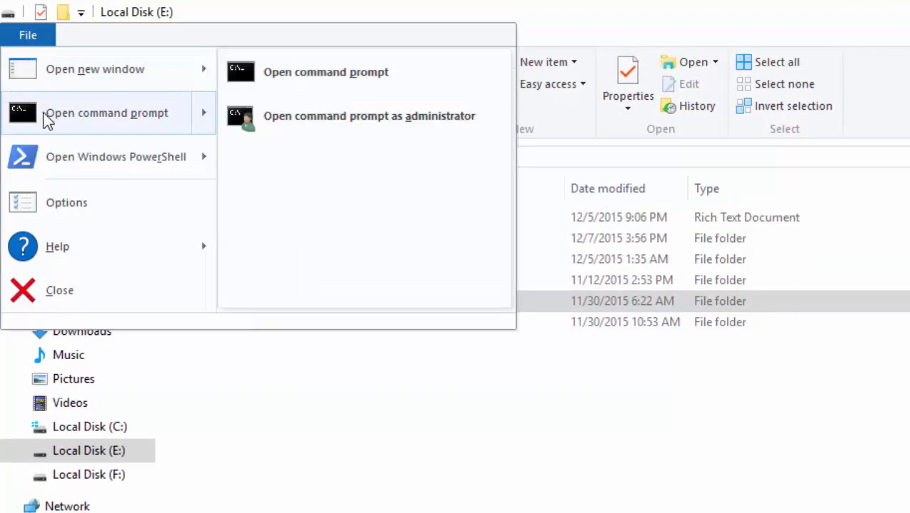
{"action": "left_click", "coordinate": [282, 74]}
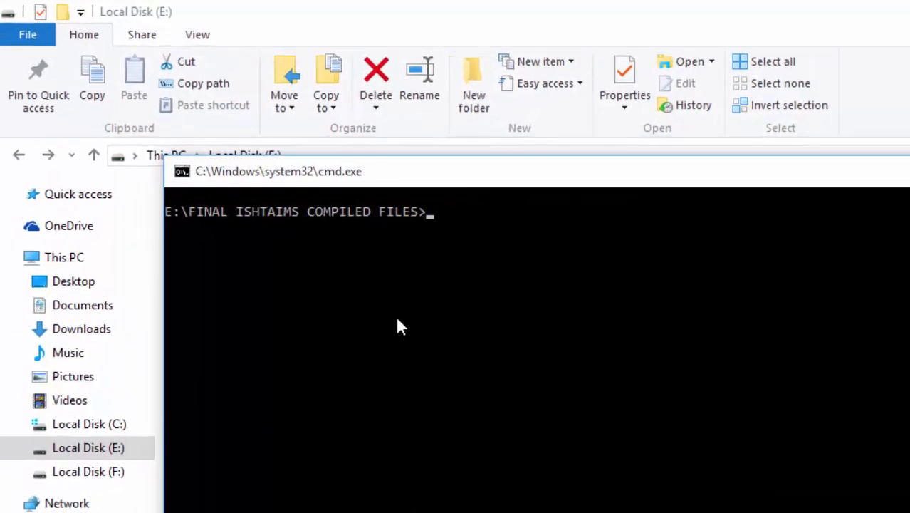
- List the folder's contents at the command prompt with DIR *.* and close the prompt window
{"action": "type", "text": "DIR"}
{"action": "type", "text": "*.*"}
{"action": "key", "text": "Return"}
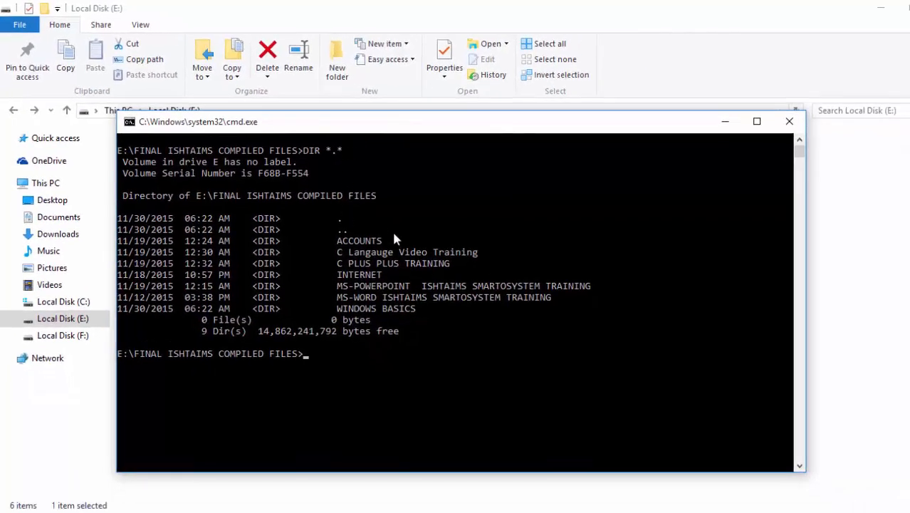
{"action": "left_click", "coordinate": [790, 123]}
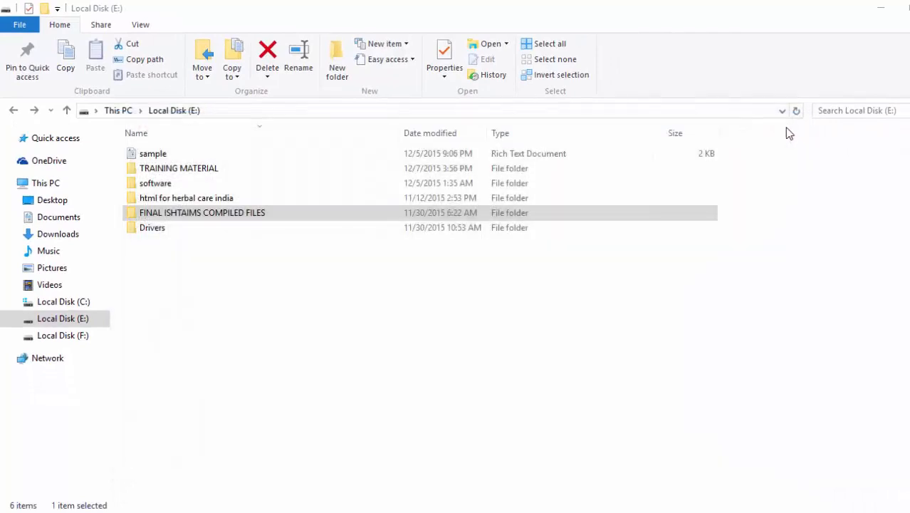
- Open Windows PowerShell without administrator rights in the FINAL ISHTAIMS COMPILED FILES folder and list its contents with DIR
{"action": "left_click", "coordinate": [29, 24]}
{"action": "left_click", "coordinate": [29, 25]}
{"action": "mouse_move", "coordinate": [116, 84]}
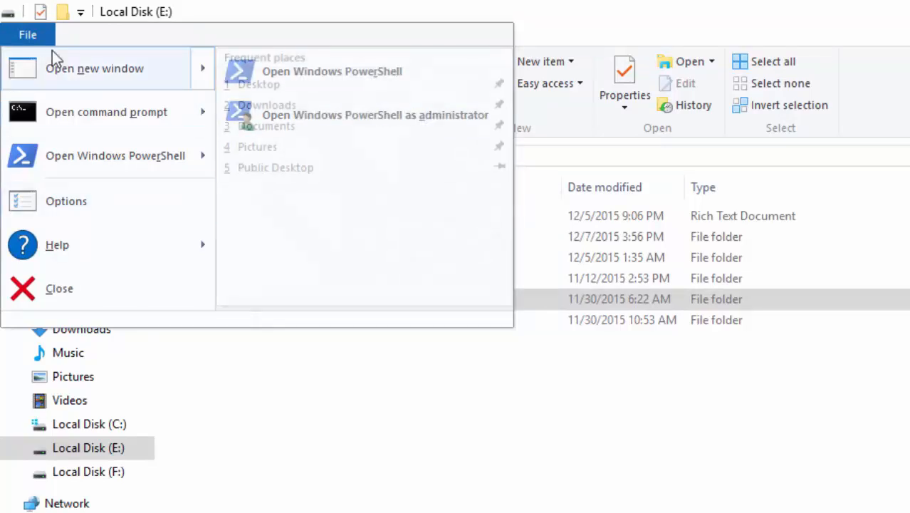
{"action": "mouse_move", "coordinate": [100, 161]}
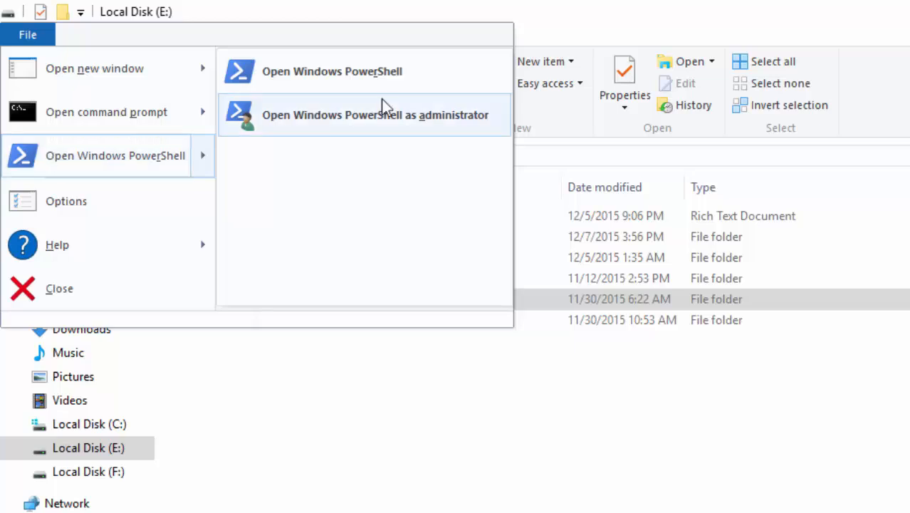
{"action": "left_click", "coordinate": [353, 75]}
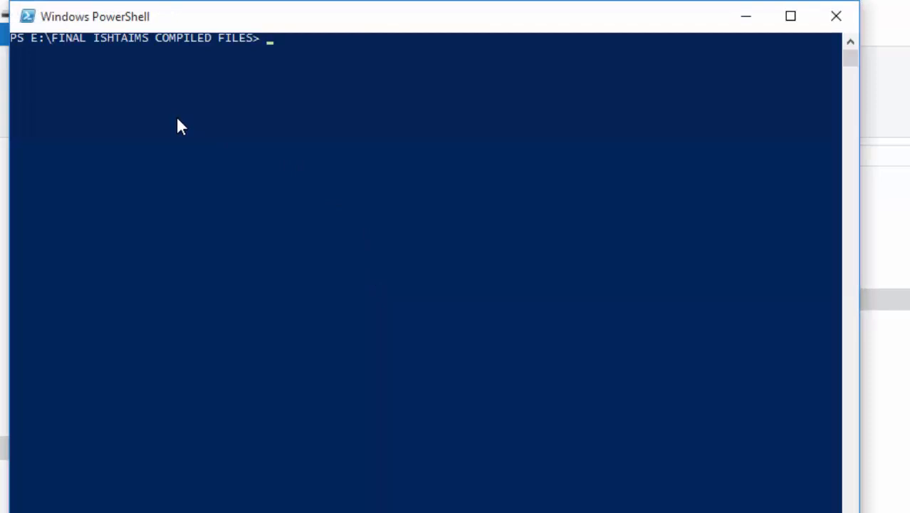
{"action": "left_click_drag", "start_coordinate": [246, 20], "coordinate": [298, 66]}
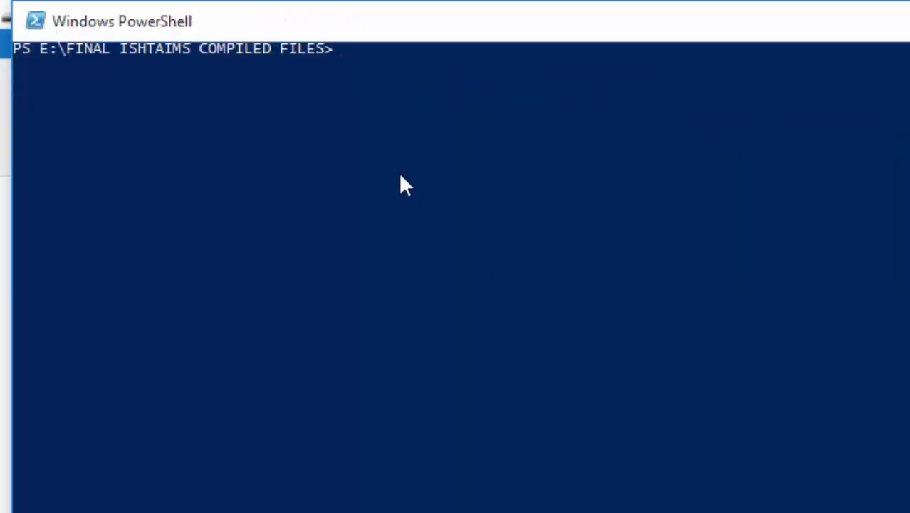
{"action": "type", "text": "DIR"}
{"action": "key", "text": "Return"}
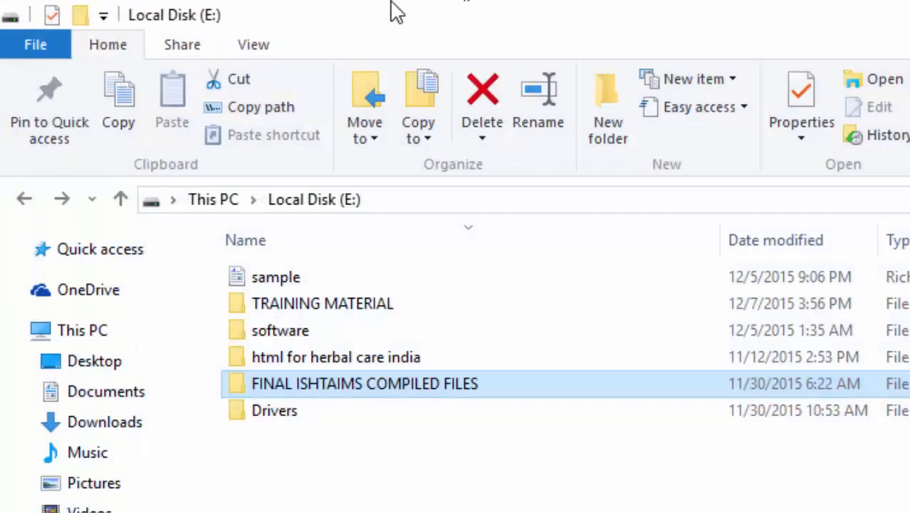
{"action": "left_click", "coordinate": [25, 42]}
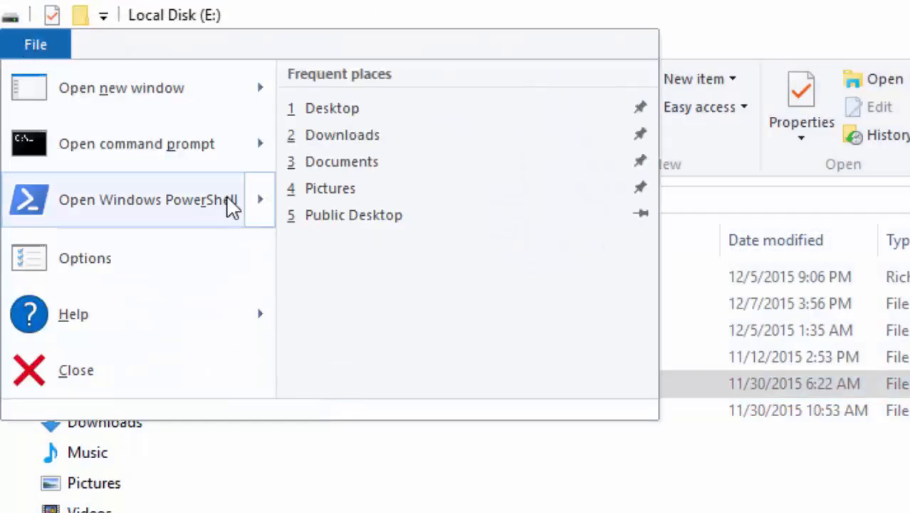
{"action": "mouse_move", "coordinate": [228, 199]}
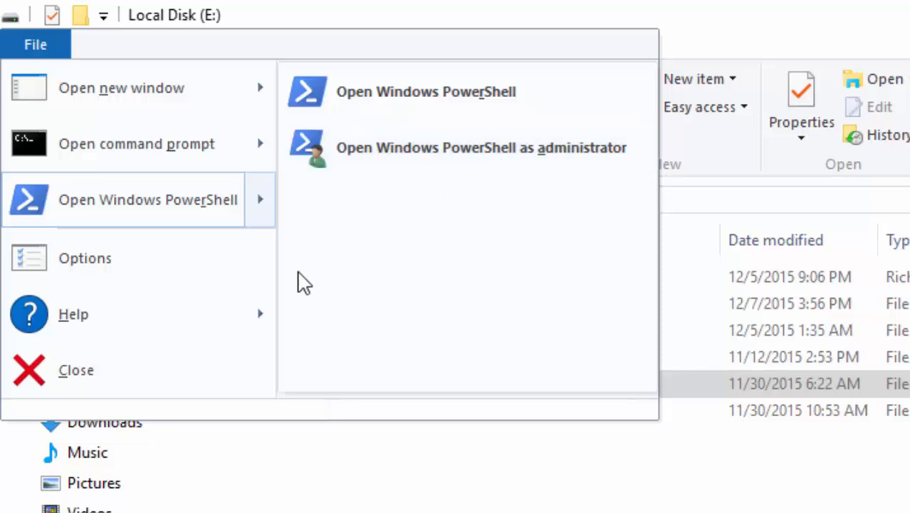
{"action": "left_click", "coordinate": [35, 47]}
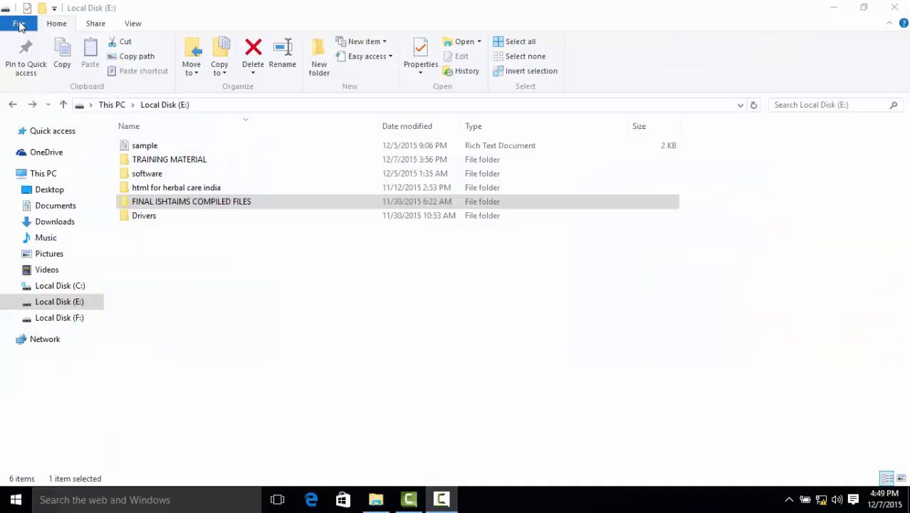
- In Folder Options, try opening each folder in its own window and switch back to opening in the same window
{"action": "left_click", "coordinate": [20, 25]}
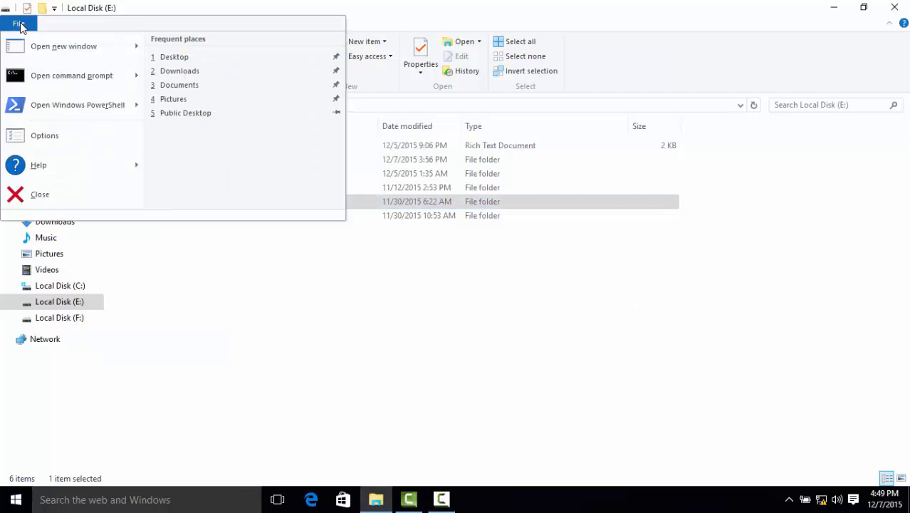
{"action": "left_click", "coordinate": [36, 138]}
{"action": "left_click_drag", "start_coordinate": [66, 143], "coordinate": [189, 126]}
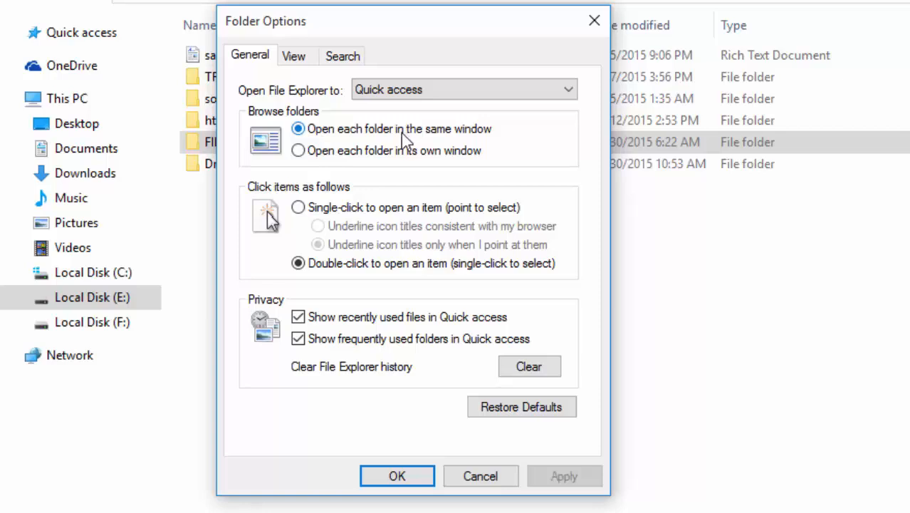
{"action": "left_click", "coordinate": [332, 153]}
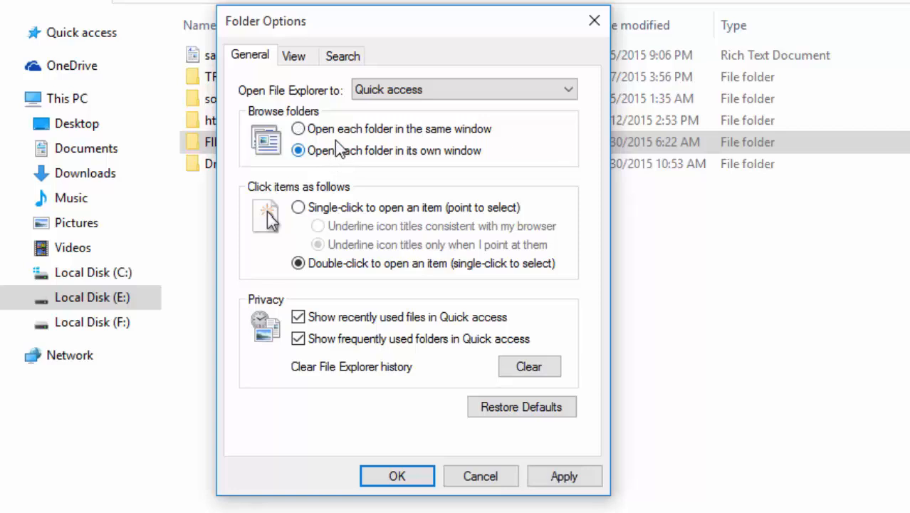
{"action": "left_click", "coordinate": [334, 132]}
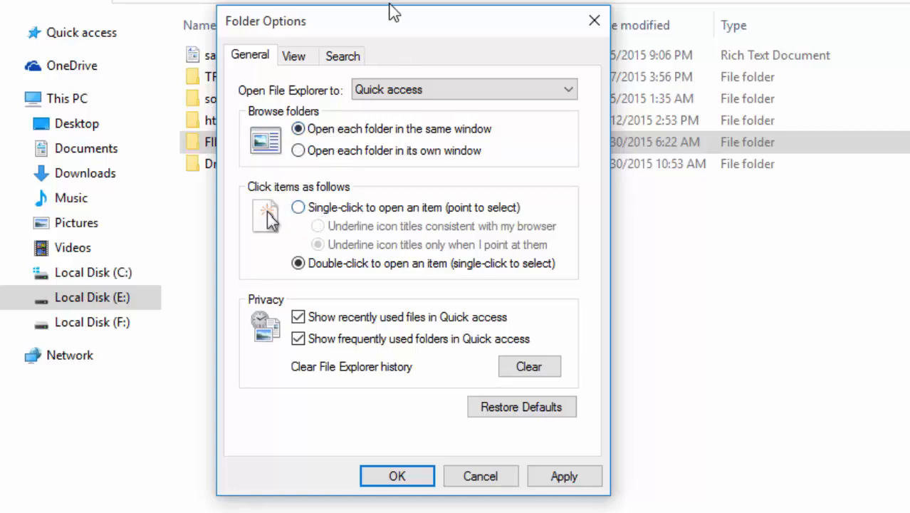
- Try the single-click option for opening items, switch back to double-click, and cancel Folder Options
{"action": "left_click_drag", "start_coordinate": [331, 24], "coordinate": [574, 92]}
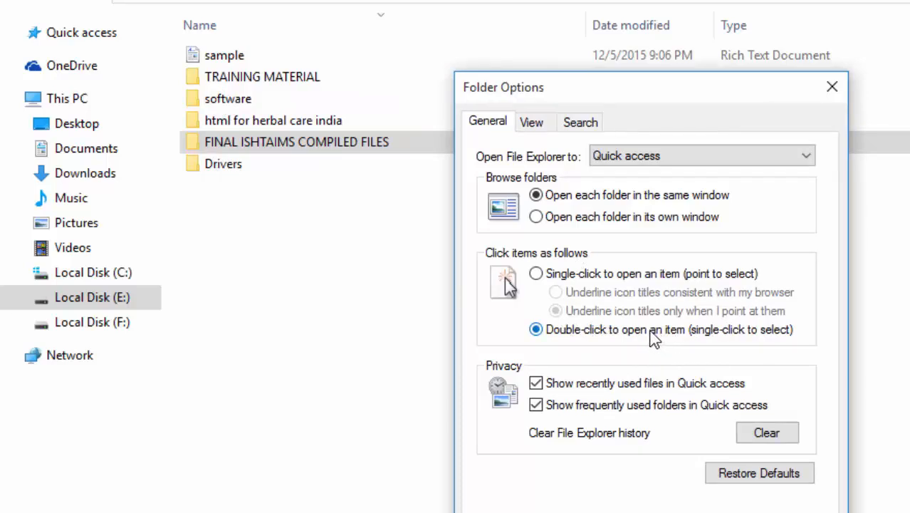
{"action": "left_click", "coordinate": [597, 275]}
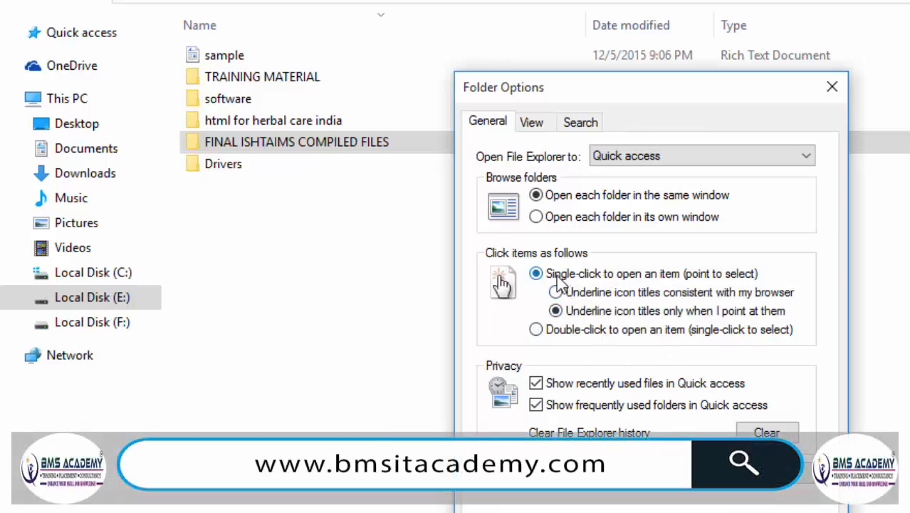
{"action": "left_click", "coordinate": [541, 330]}
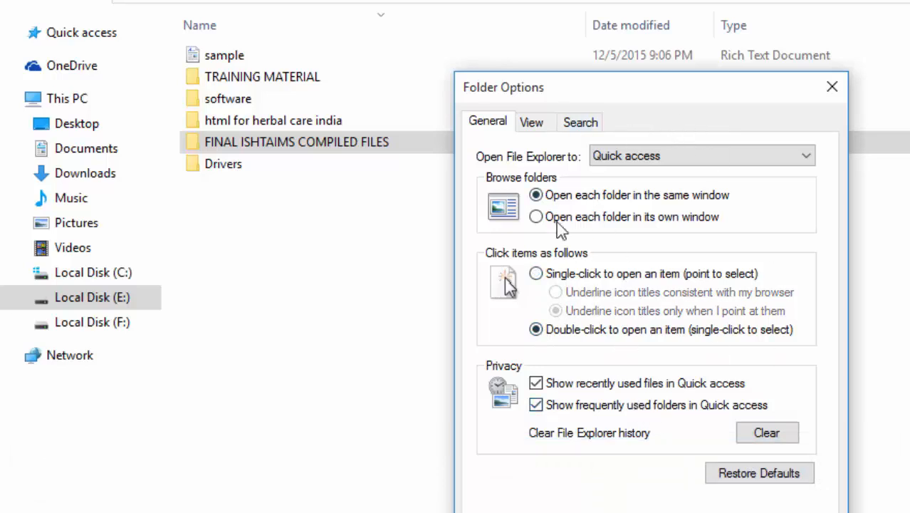
{"action": "left_click", "coordinate": [506, 470]}
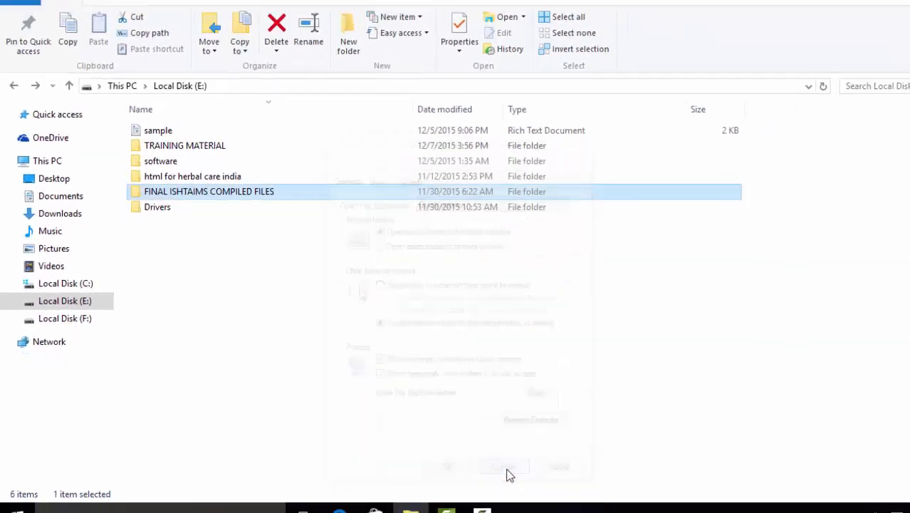
{"action": "left_click", "coordinate": [10, 24]}
{"action": "mouse_move", "coordinate": [16, 165]}
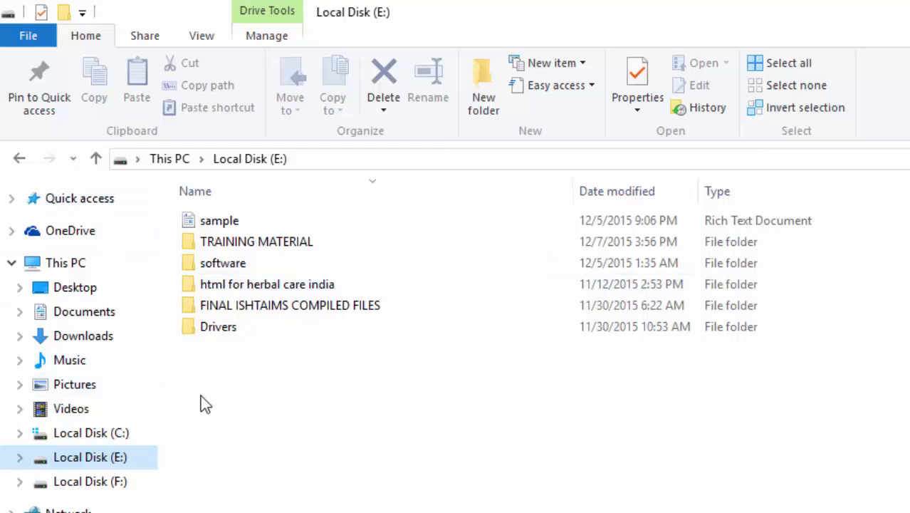
- Pin the FINAL ISHTAIMS COMPILED FILES folder to Quick access
{"action": "left_click", "coordinate": [223, 304]}
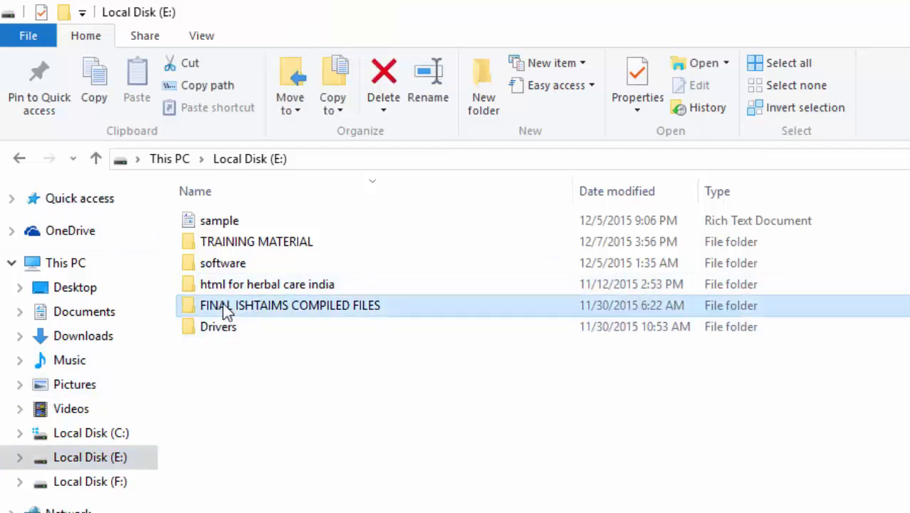
{"action": "left_click", "coordinate": [49, 75]}
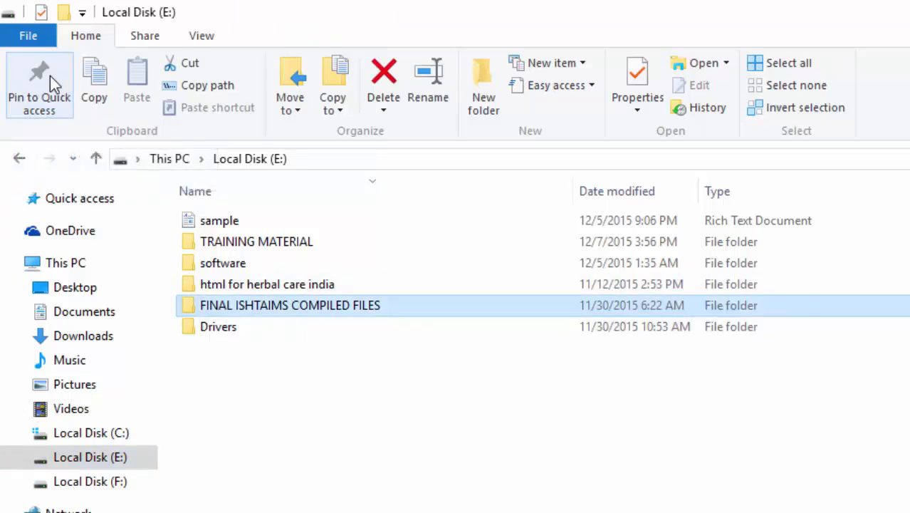
- Unpin the FINAL ISHTAIMS COMPILED FILES folder from Quick access and return to Local Disk (E:)
{"action": "left_click", "coordinate": [70, 203]}
{"action": "left_click", "coordinate": [11, 200]}
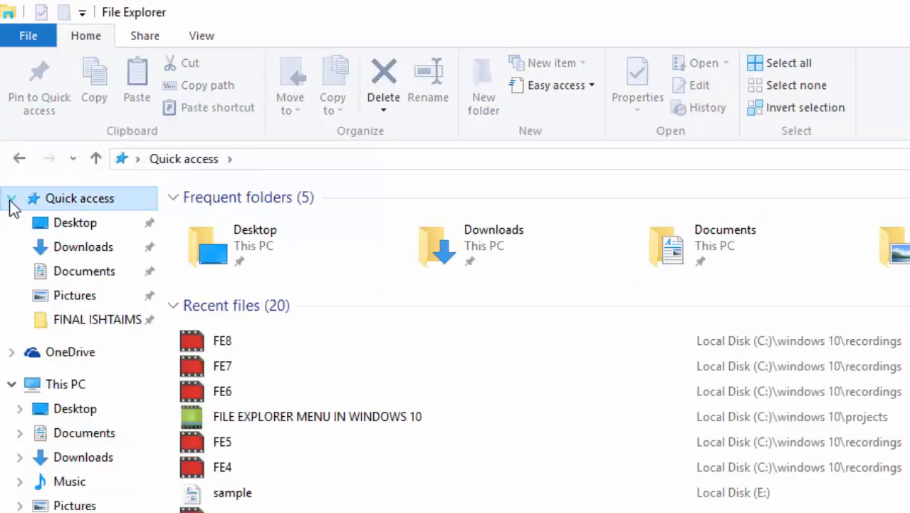
{"action": "right_click", "coordinate": [93, 326]}
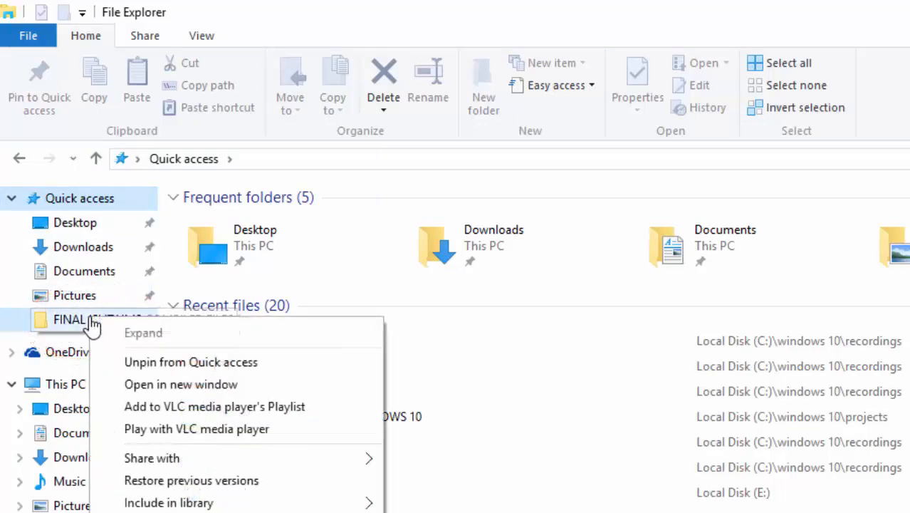
{"action": "left_click", "coordinate": [155, 363]}
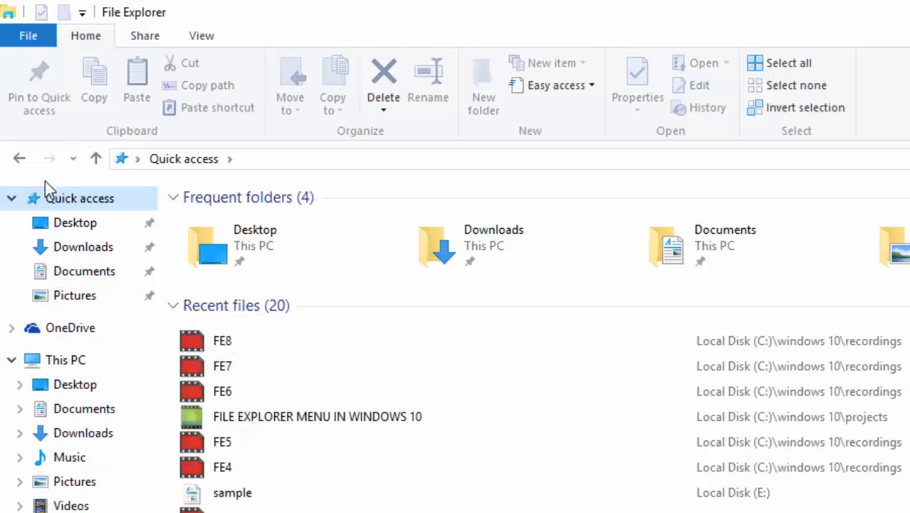
{"action": "left_click", "coordinate": [17, 159]}
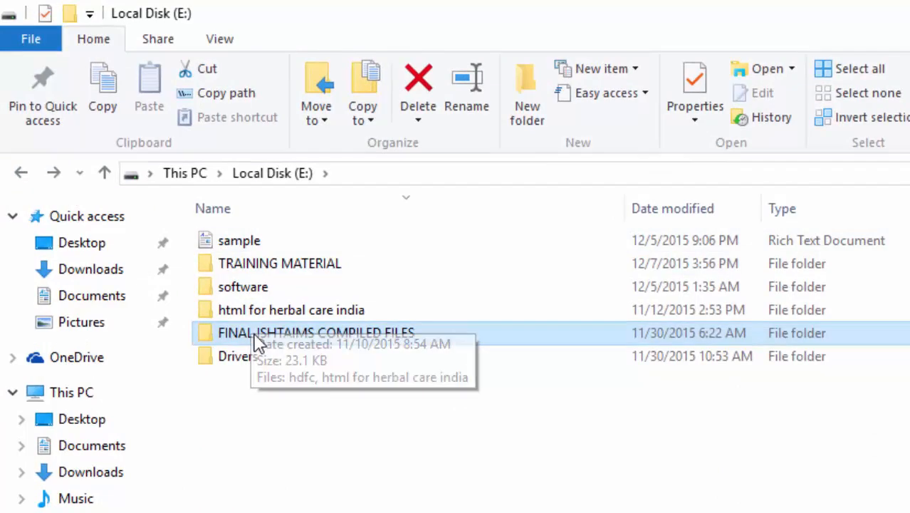
- Copy the sample file and paste a duplicate of it in Local Disk (E:)
{"action": "left_click", "coordinate": [243, 243]}
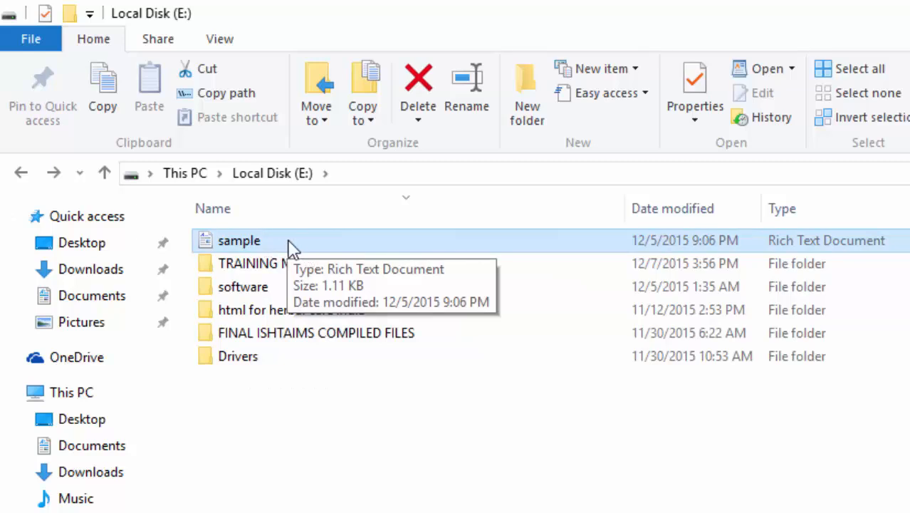
{"action": "left_click", "coordinate": [116, 99]}
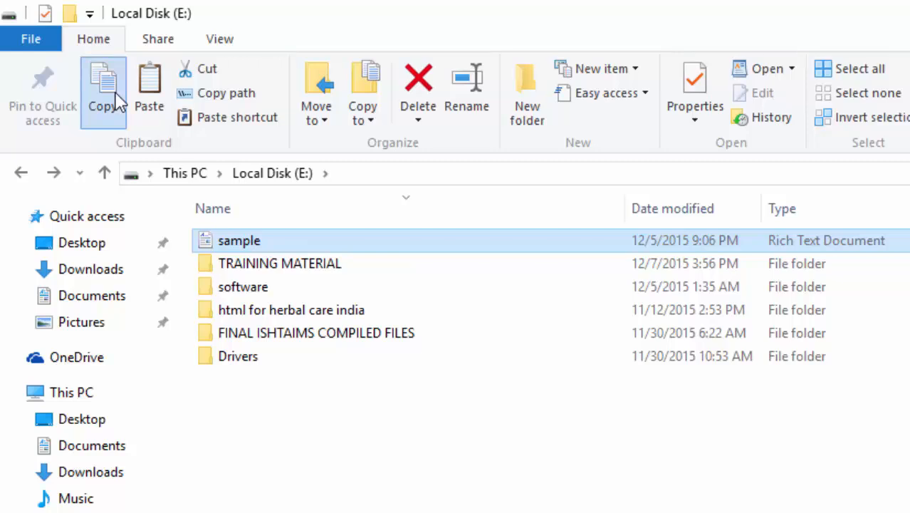
{"action": "left_click", "coordinate": [334, 452]}
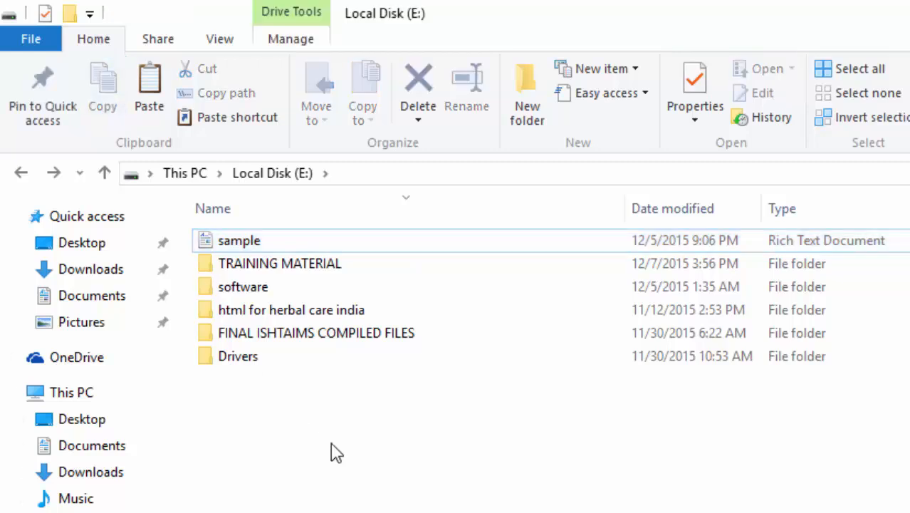
{"action": "left_click", "coordinate": [156, 76]}
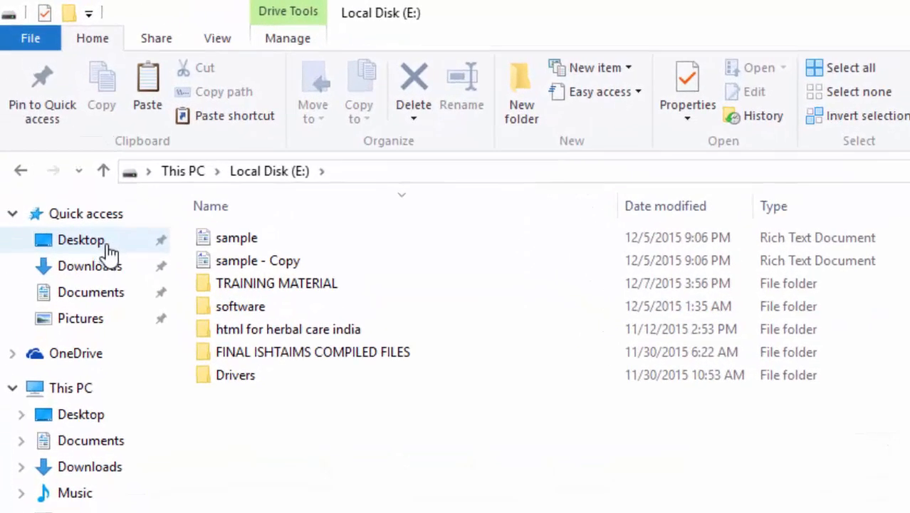
- Paste the copied sample file into the Desktop folder and return to Local Disk (E:)
{"action": "left_click", "coordinate": [107, 243]}
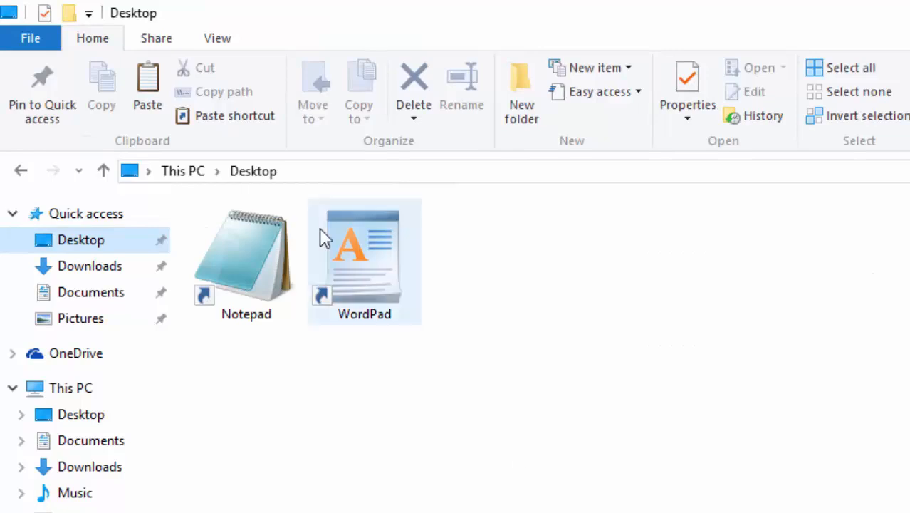
{"action": "left_click", "coordinate": [148, 96]}
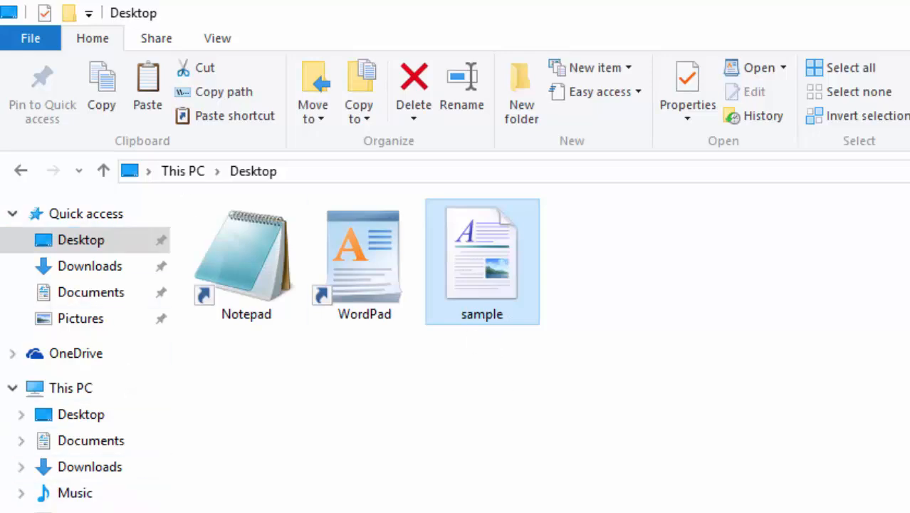
{"action": "left_click", "coordinate": [85, 512]}
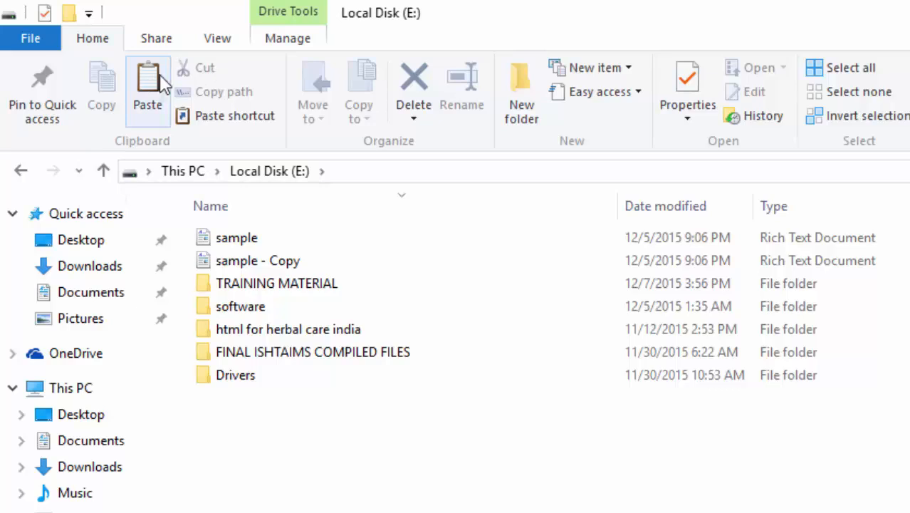
- Move the mytext file from Documents to Local Disk (E:) with Cut and Paste, and recheck both locations
{"action": "left_click", "coordinate": [112, 297]}
{"action": "left_click", "coordinate": [230, 326]}
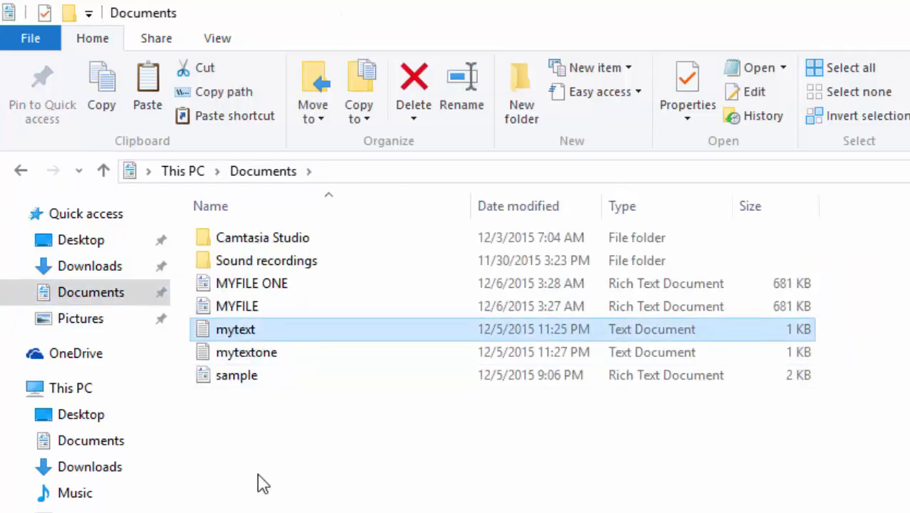
{"action": "left_click", "coordinate": [205, 74]}
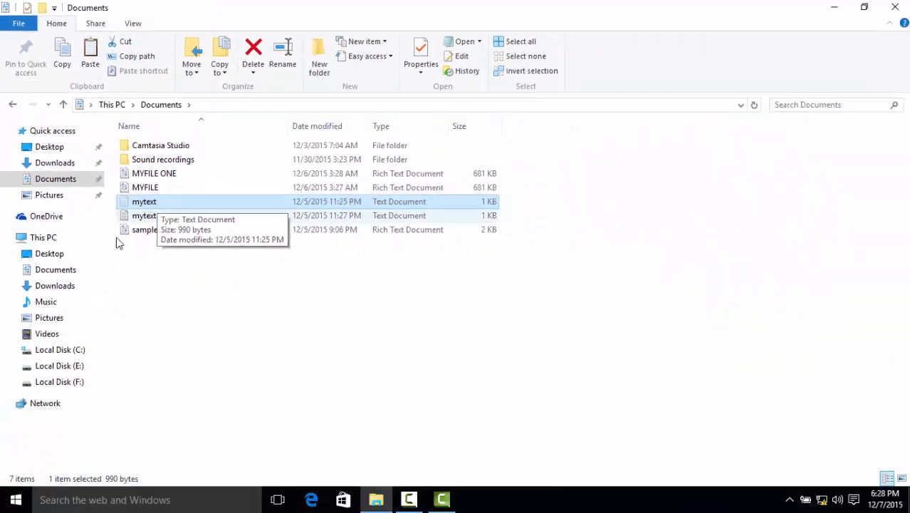
{"action": "left_click", "coordinate": [79, 366]}
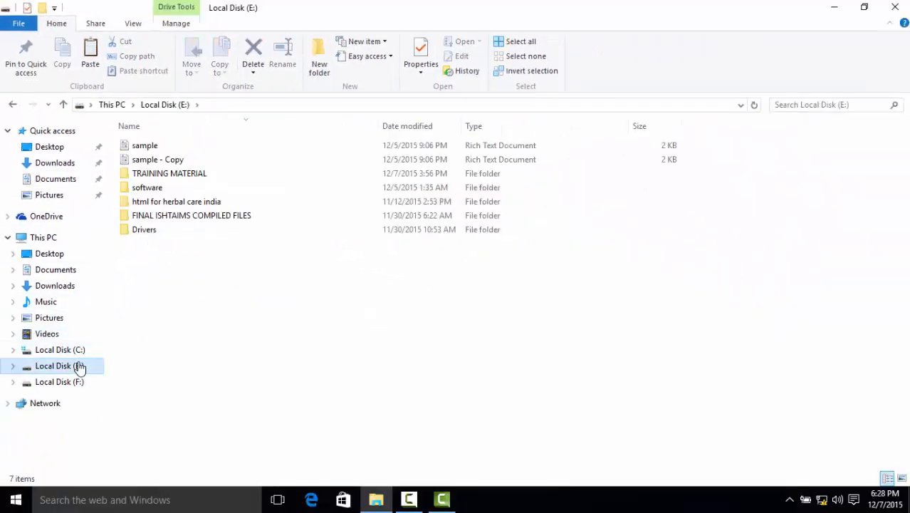
{"action": "left_click", "coordinate": [91, 54]}
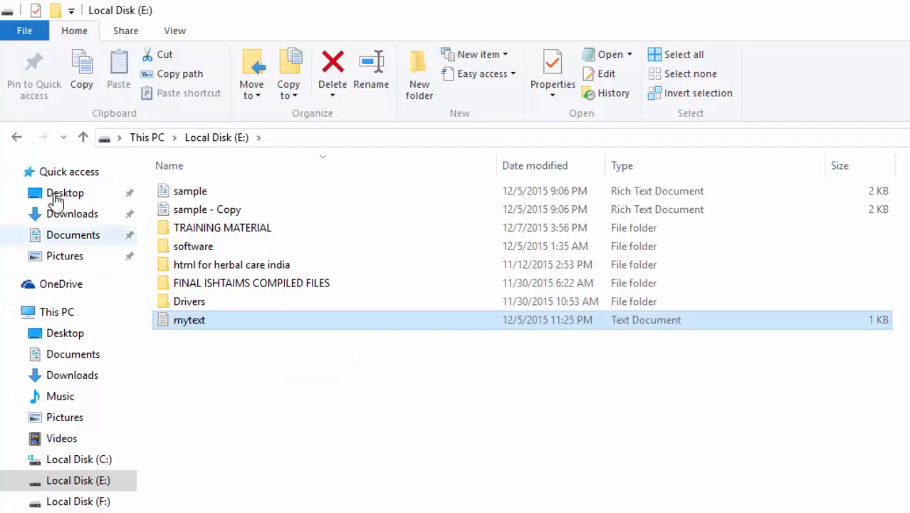
{"action": "left_click", "coordinate": [16, 137]}
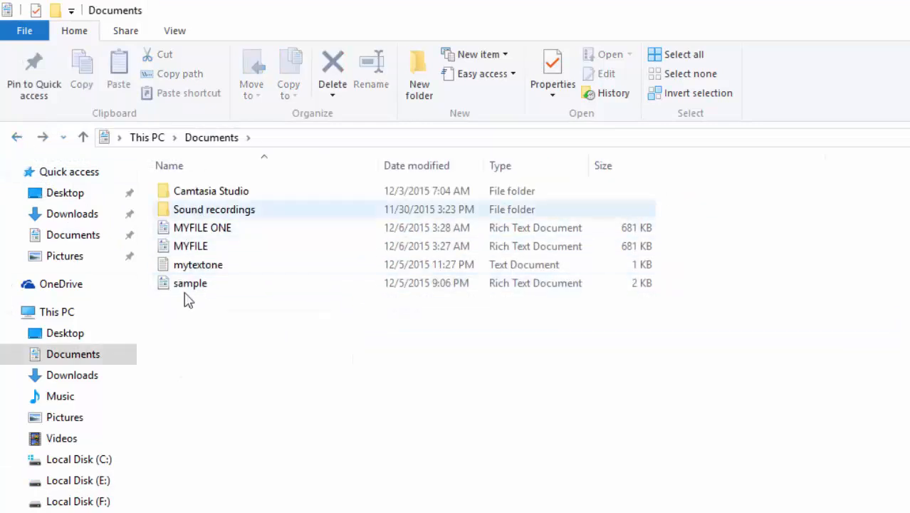
{"action": "left_click", "coordinate": [43, 137]}
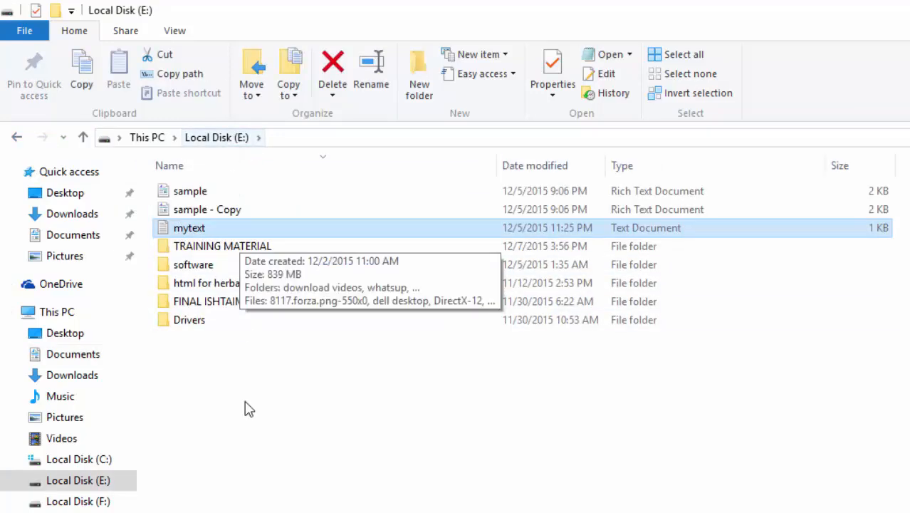
{"action": "left_click", "coordinate": [250, 434]}
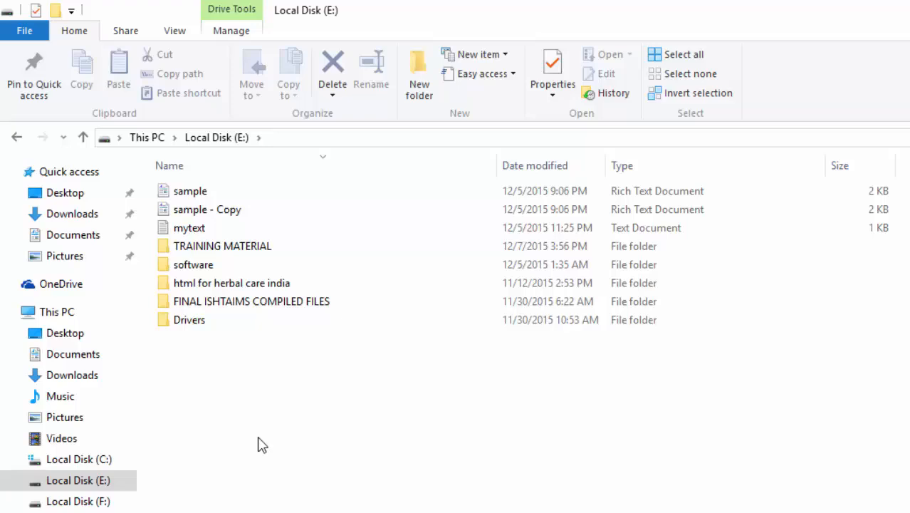
- Copy the path of the TRAINING MATERIAL folder in Local Disk (E:) and paste it into a new Notepad document
{"action": "left_click", "coordinate": [228, 246]}
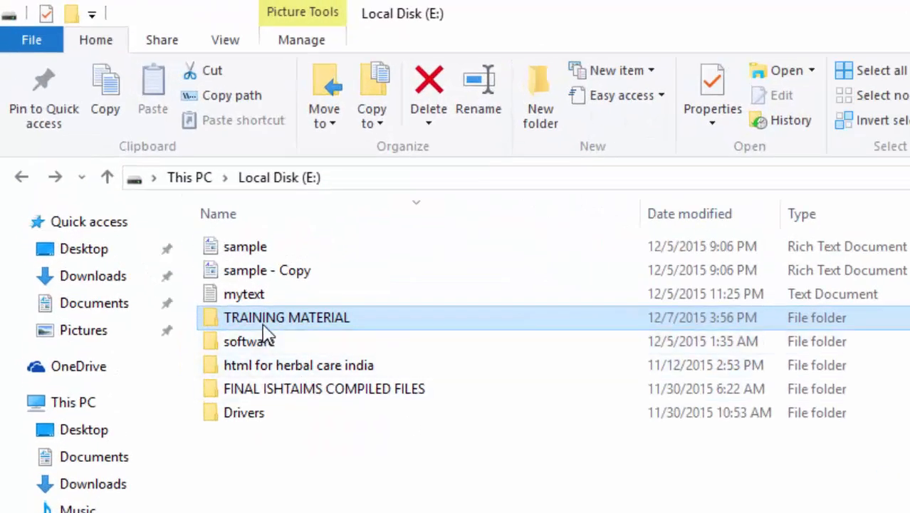
{"action": "mouse_move", "coordinate": [304, 333]}
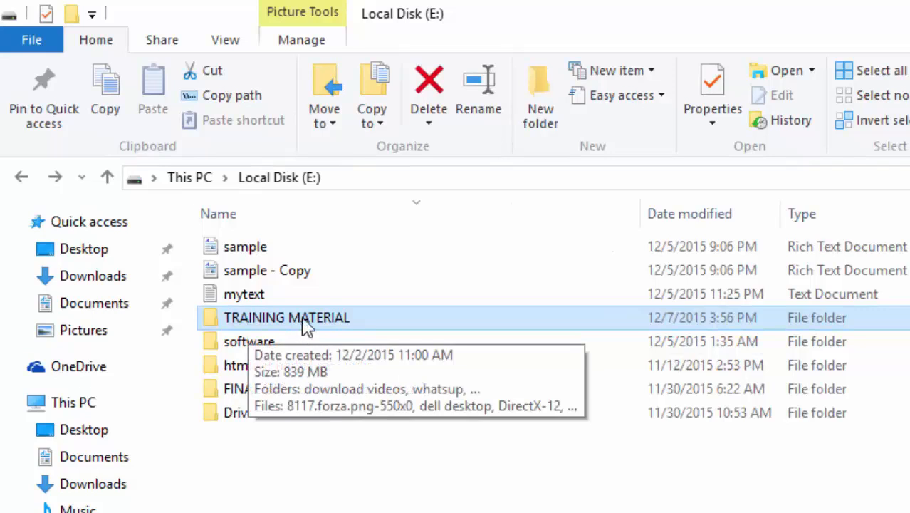
{"action": "left_click", "coordinate": [255, 320]}
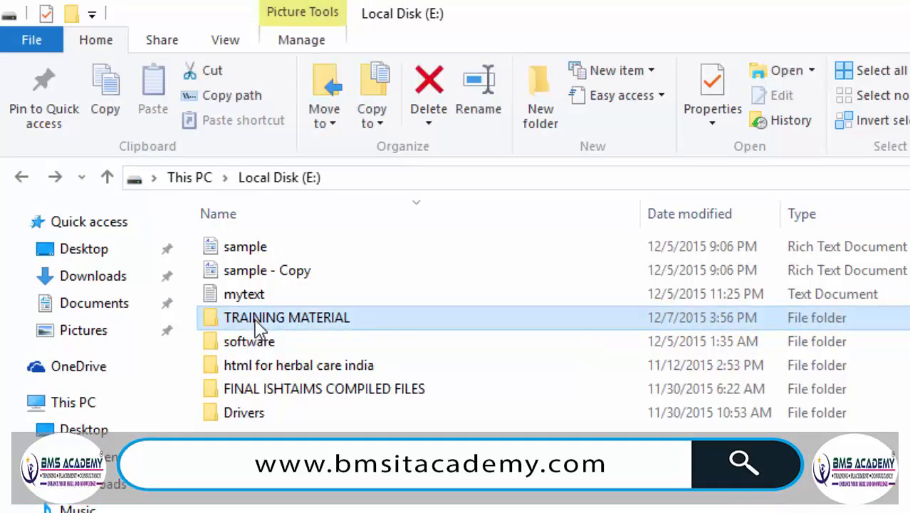
{"action": "left_click", "coordinate": [235, 100]}
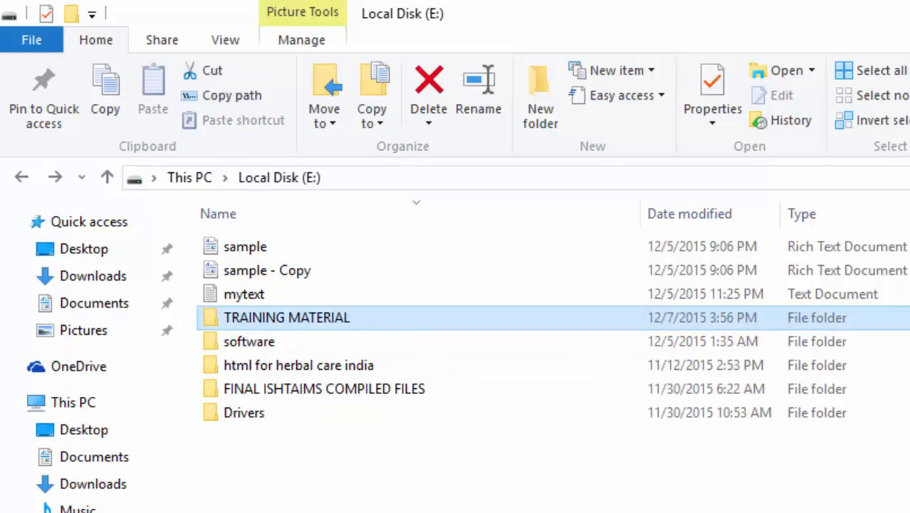
{"action": "key", "text": "super"}
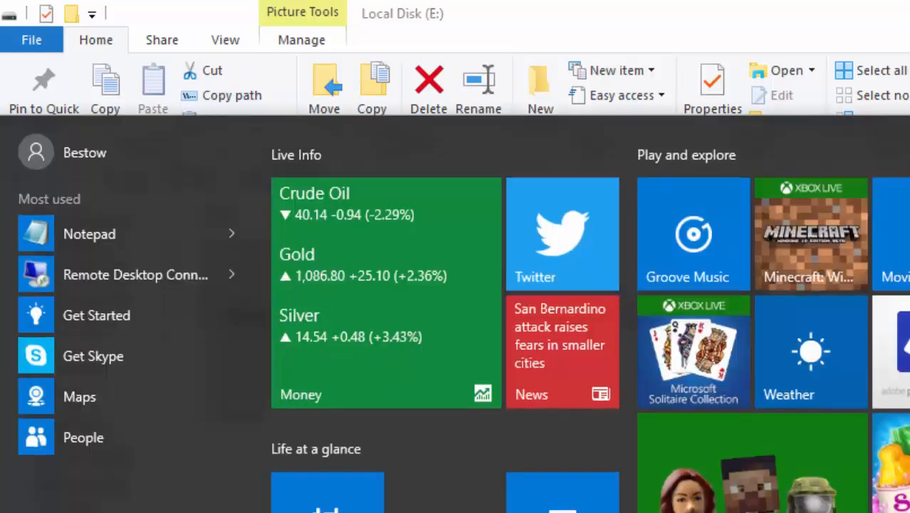
{"action": "left_click", "coordinate": [76, 234]}
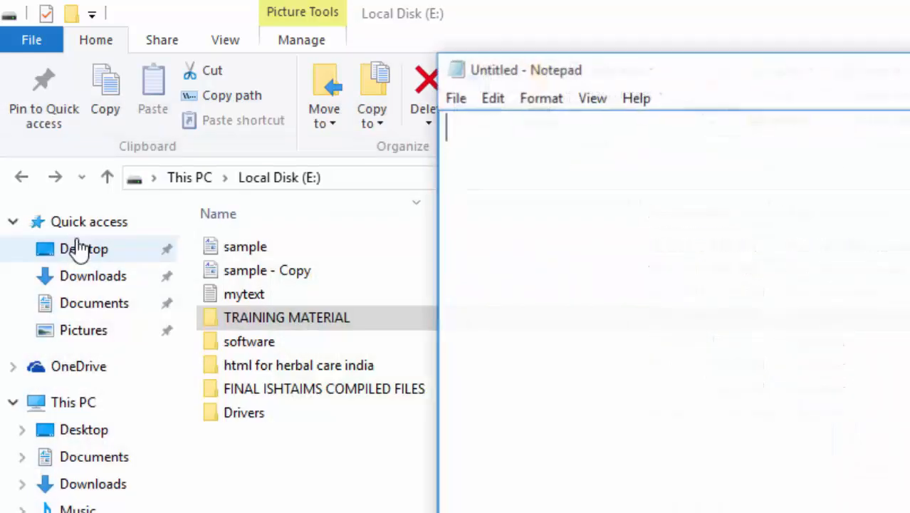
{"action": "right_click", "coordinate": [579, 206]}
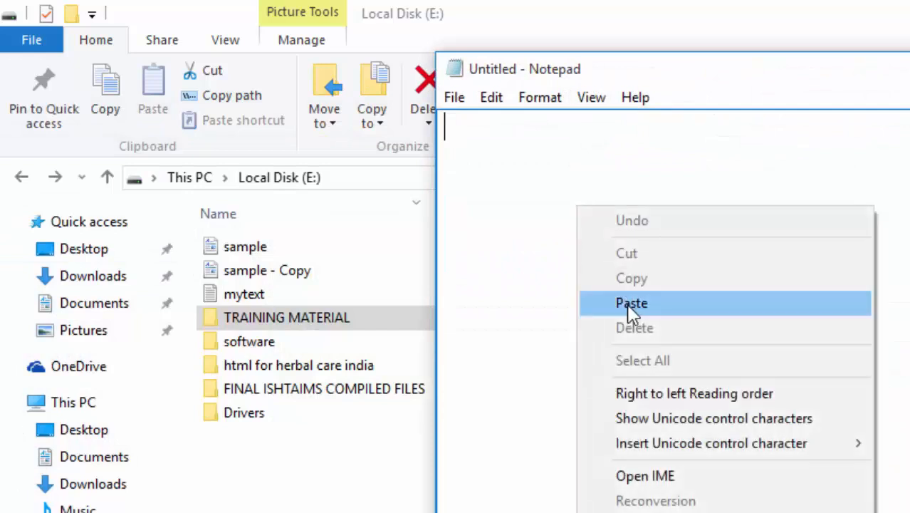
{"action": "left_click", "coordinate": [626, 304]}
{"action": "left_click_drag", "start_coordinate": [520, 69], "coordinate": [599, 285]}
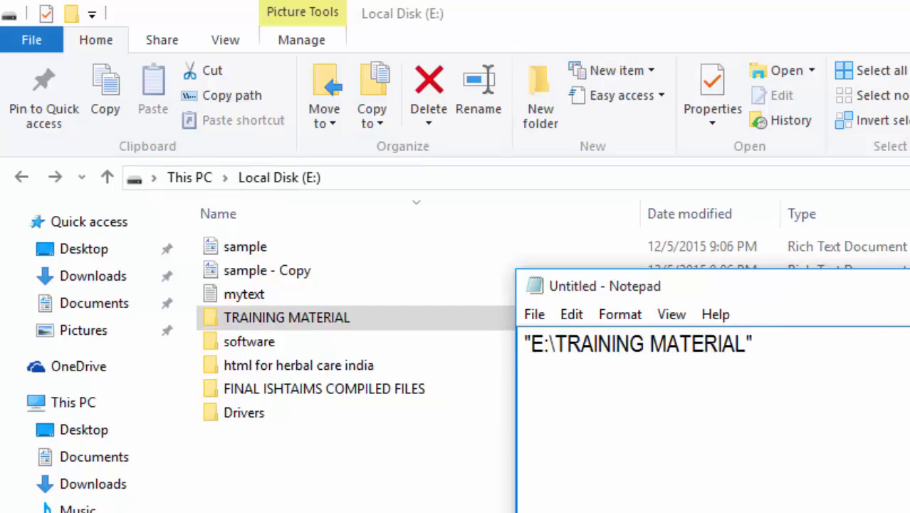
{"action": "left_click", "coordinate": [427, 464]}
- Copy the IMG-20150530-WA0024 picture from Pictures and paste it as a shortcut in Local Disk (E:)
{"action": "left_click", "coordinate": [372, 177]}
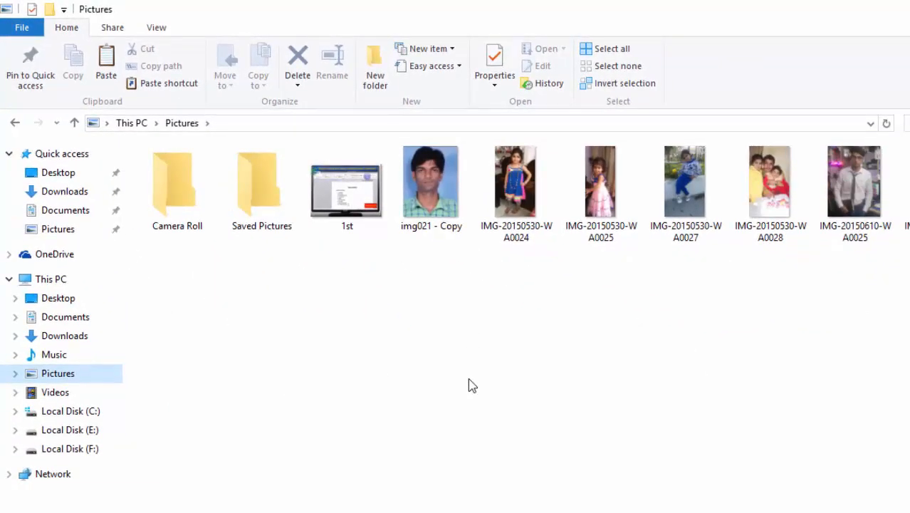
{"action": "left_click", "coordinate": [523, 207]}
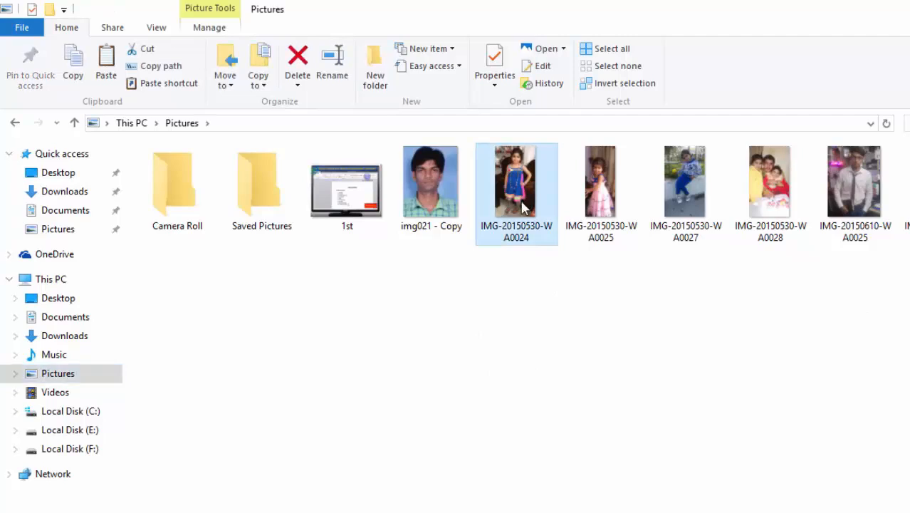
{"action": "left_click", "coordinate": [72, 64]}
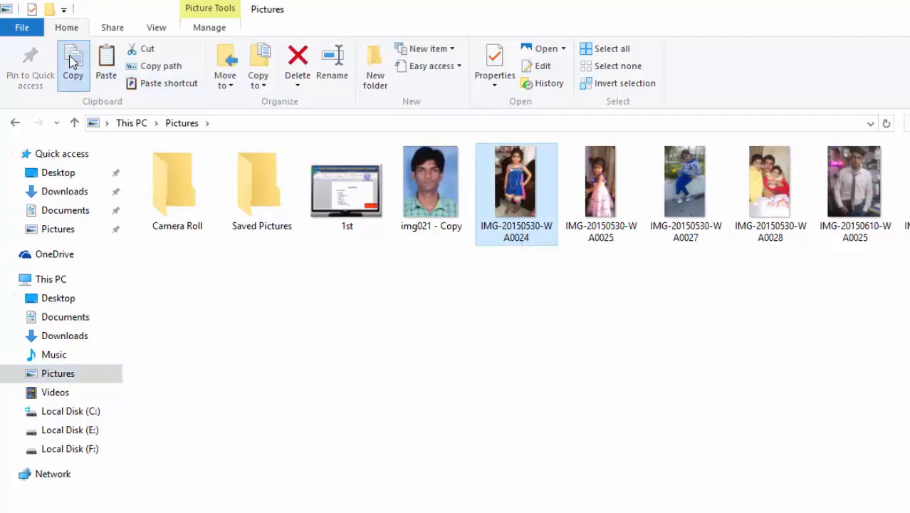
{"action": "left_click", "coordinate": [50, 431]}
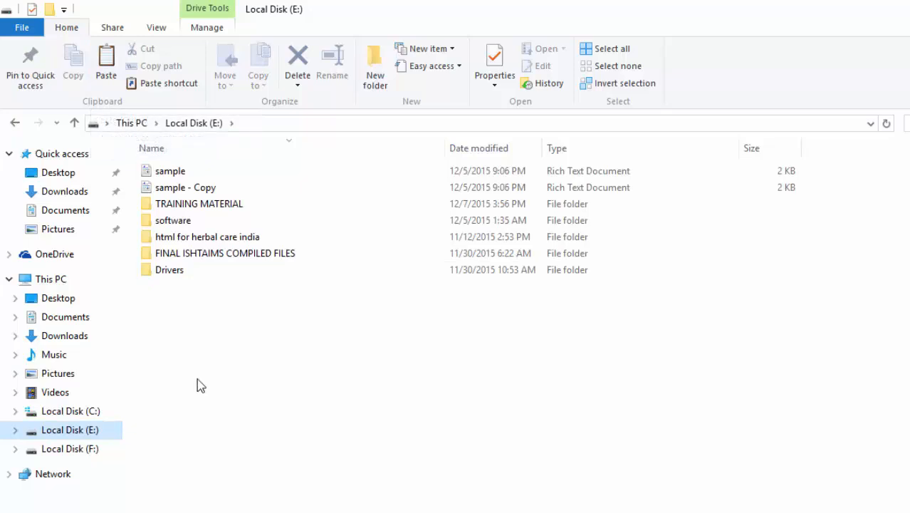
{"action": "left_click", "coordinate": [168, 84]}
{"action": "left_click", "coordinate": [158, 302]}
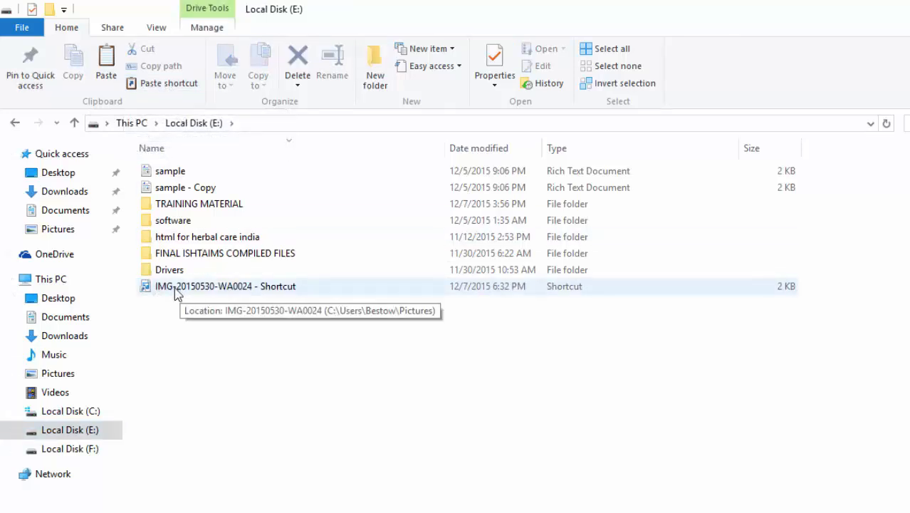
- Open the picture through its shortcut in Local Disk (E:), close the photo viewer and deselect the shortcut
{"action": "double_click", "coordinate": [257, 290]}
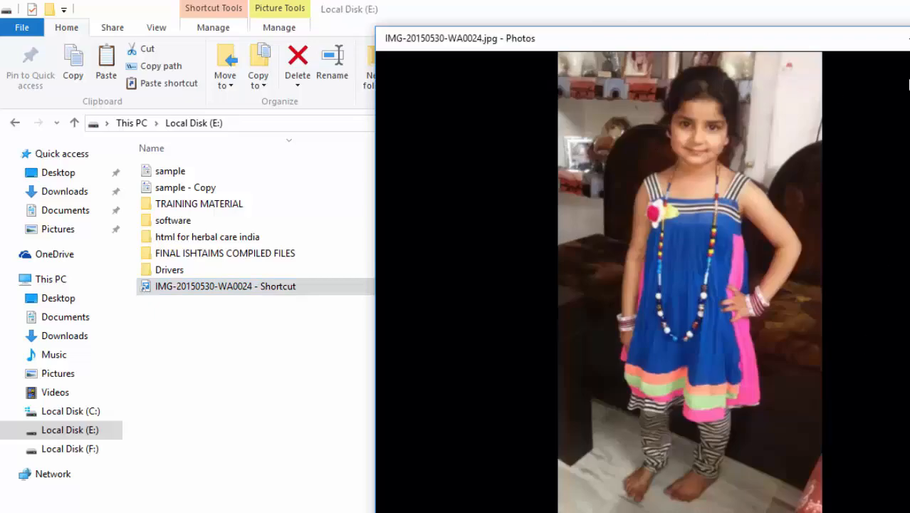
{"action": "left_click", "coordinate": [909, 38]}
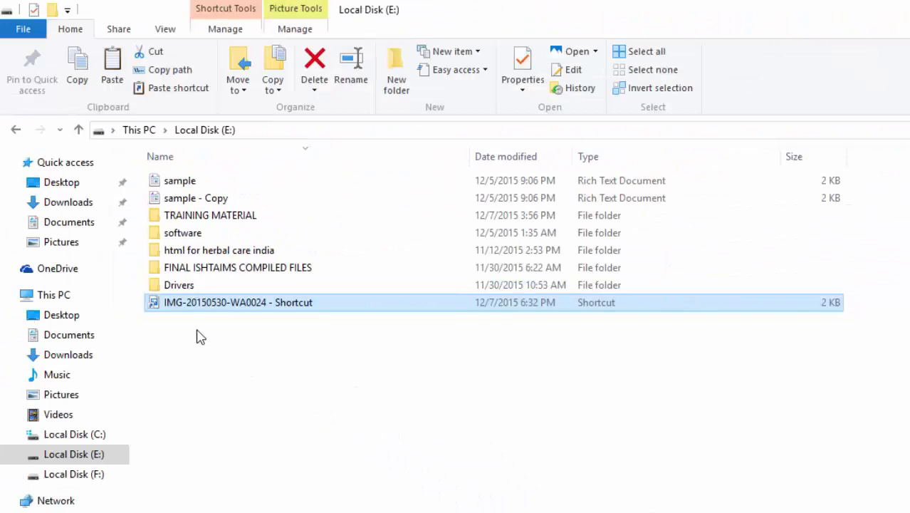
{"action": "left_click", "coordinate": [223, 343]}
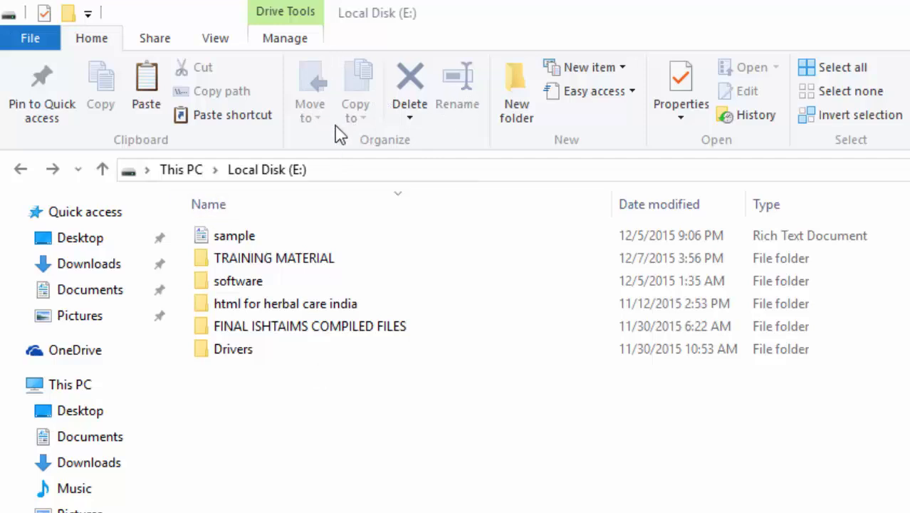
- Open the Move to location chooser for the sample file in Local Disk (E:) and cancel it
{"action": "left_click", "coordinate": [229, 246]}
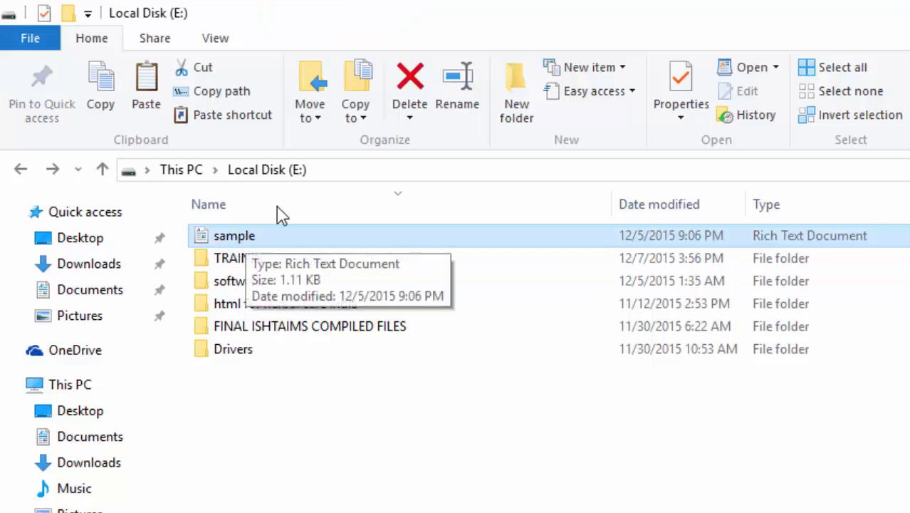
{"action": "left_click", "coordinate": [311, 114]}
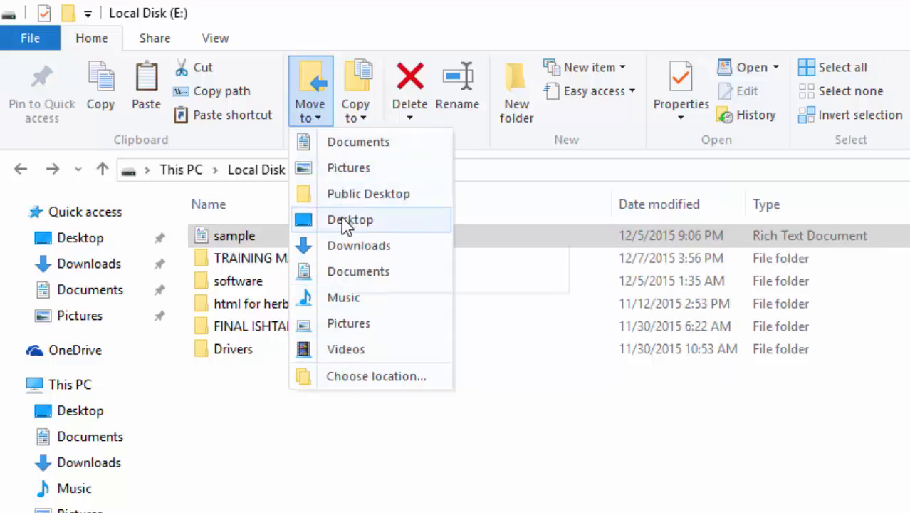
{"action": "left_click", "coordinate": [345, 385]}
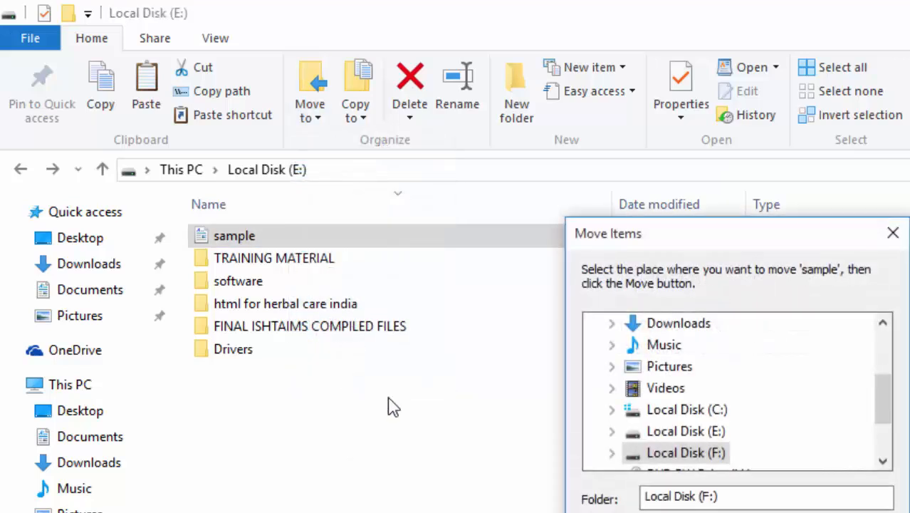
{"action": "left_click", "coordinate": [783, 512]}
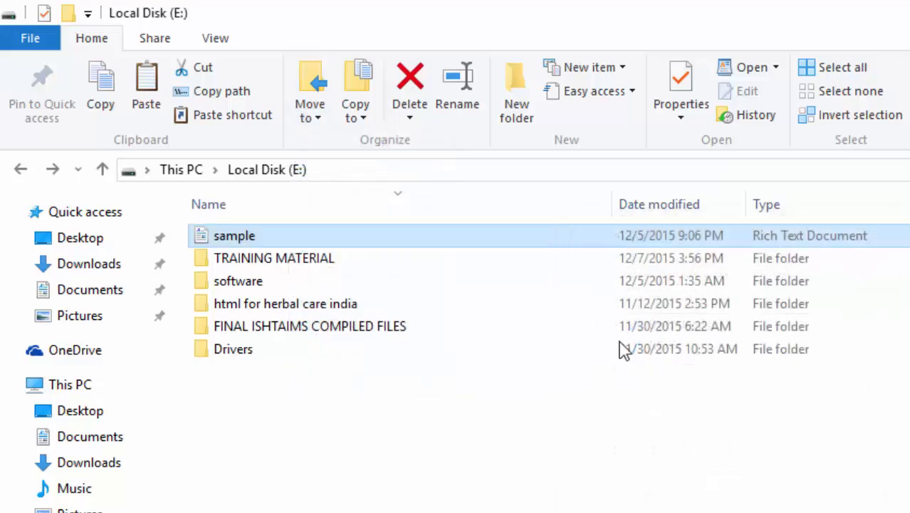
- Move the sample file from Local Disk (E:) to the Desktop with Move to, and minimize File Explorer to check it there
{"action": "left_click", "coordinate": [324, 119]}
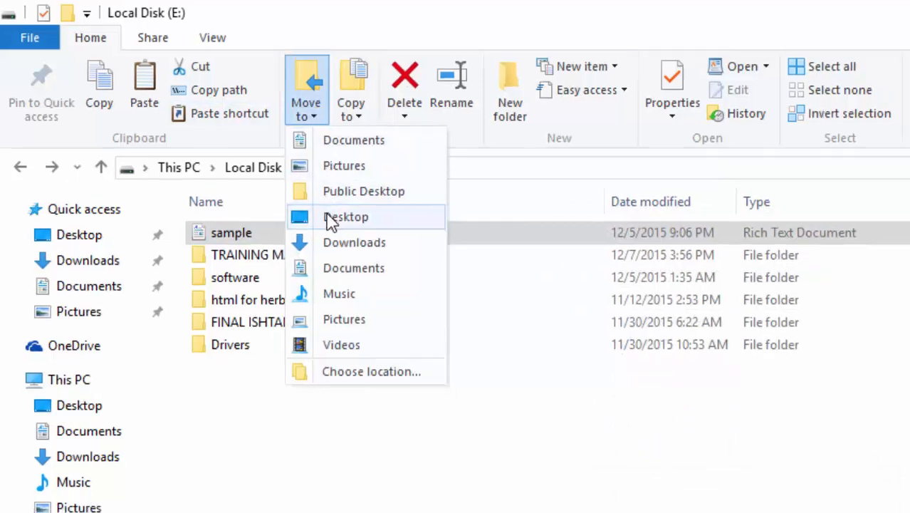
{"action": "left_click", "coordinate": [338, 221]}
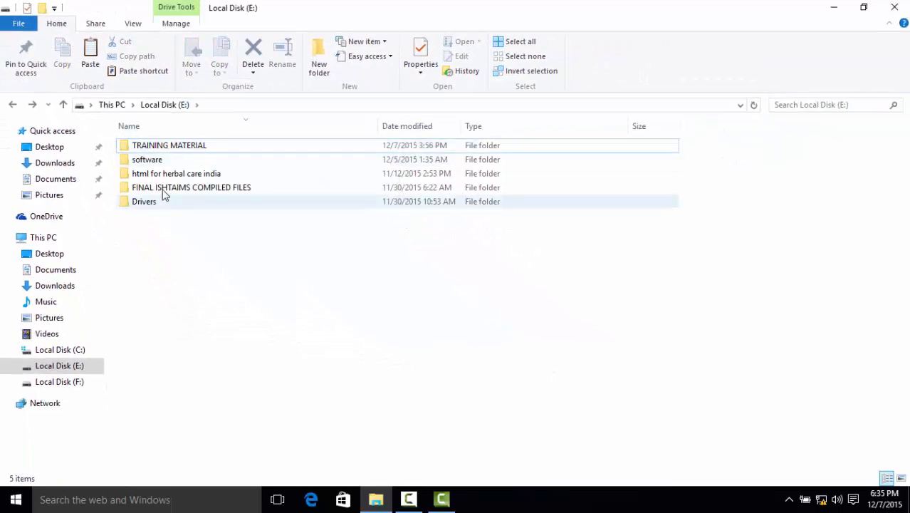
{"action": "left_click", "coordinate": [832, 12]}
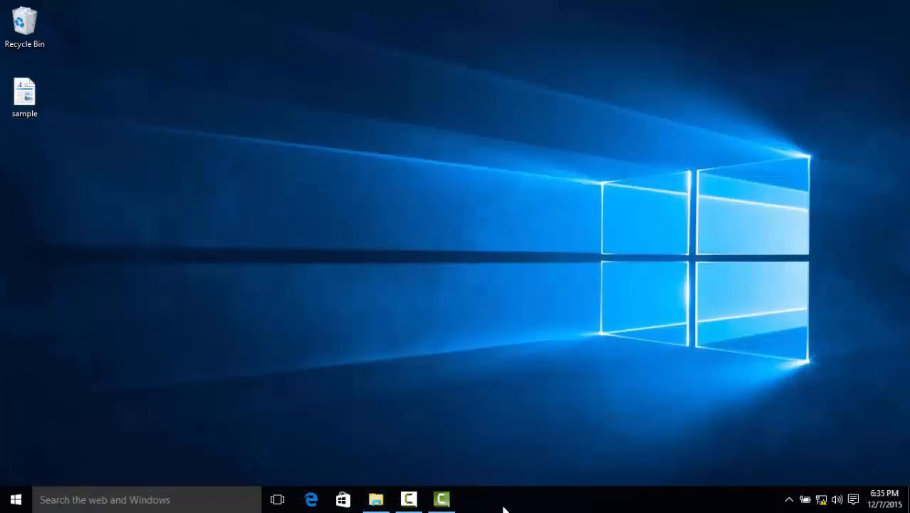
- Return to the File Explorer window for Local Disk (E:) and undo the move of the sample file
{"action": "left_click", "coordinate": [376, 498]}
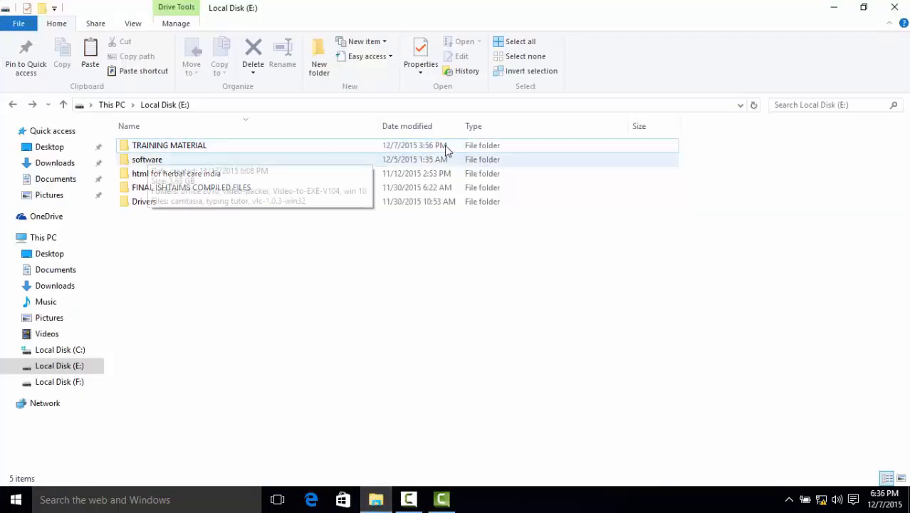
{"action": "right_click", "coordinate": [739, 261]}
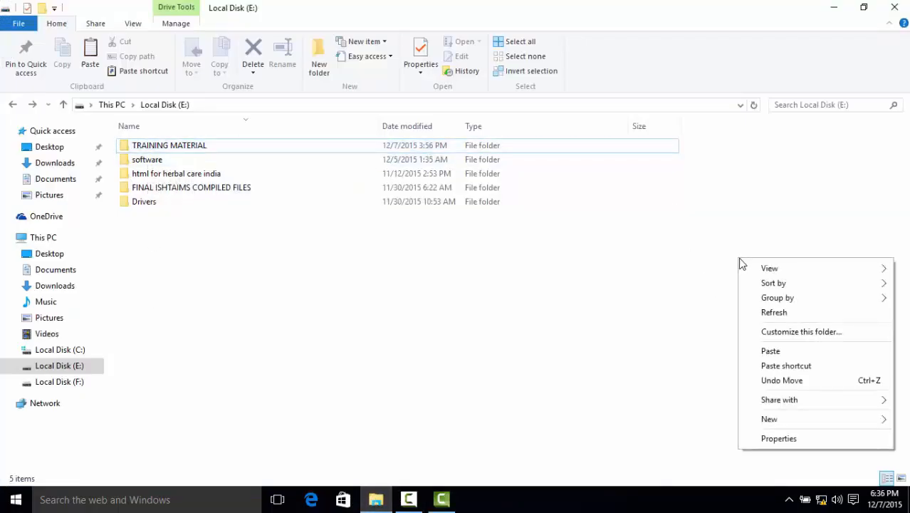
{"action": "left_click", "coordinate": [786, 382]}
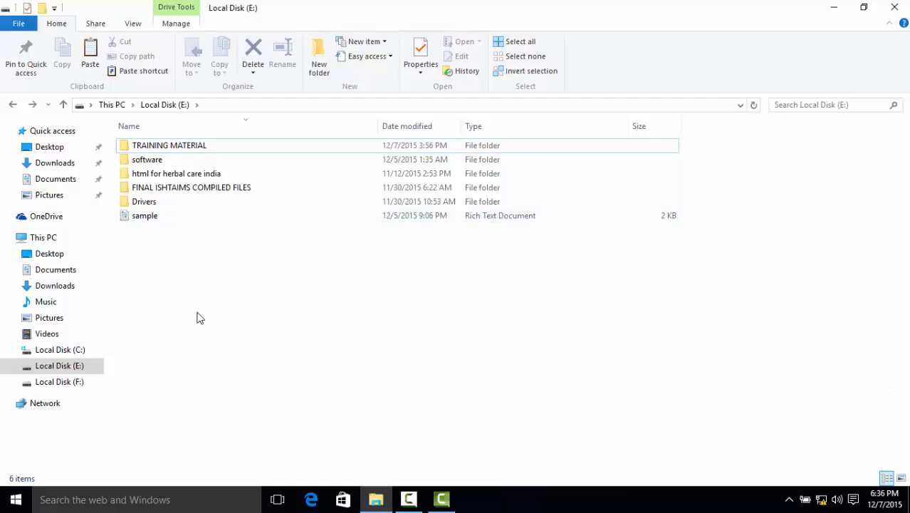
- Start Copy to for the sample file in Local Disk (E:) and choose Documents as the custom location
{"action": "left_click", "coordinate": [161, 221]}
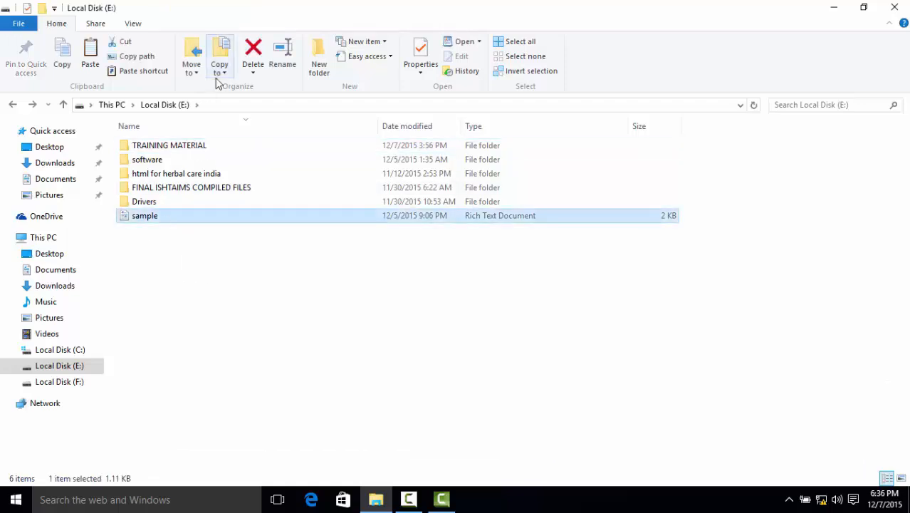
{"action": "left_click", "coordinate": [221, 72]}
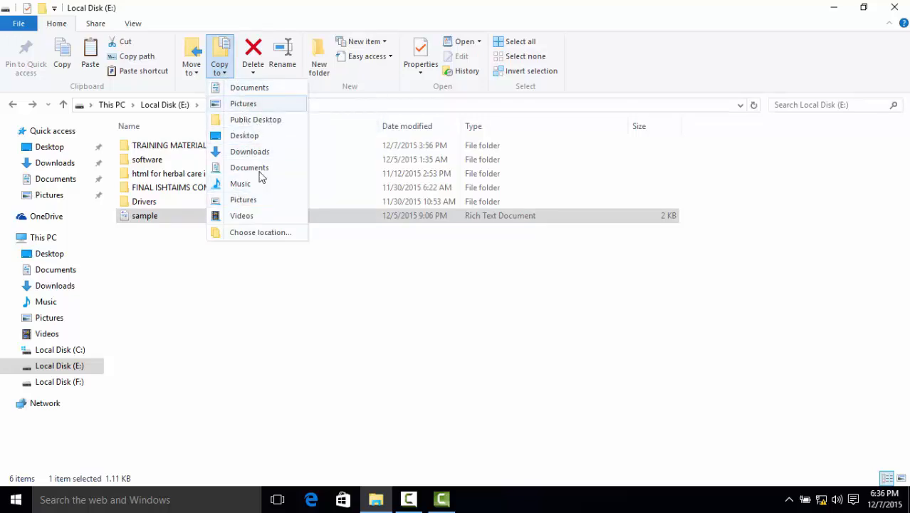
{"action": "left_click", "coordinate": [260, 232]}
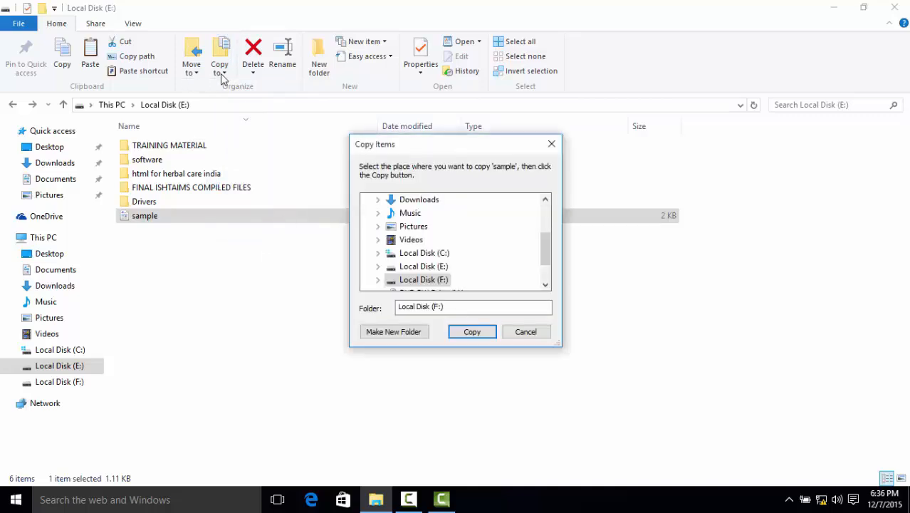
{"action": "mouse_move", "coordinate": [548, 242]}
{"action": "left_mouse_down"}
{"action": "mouse_move", "coordinate": [549, 254]}
{"action": "mouse_move", "coordinate": [548, 227]}
{"action": "left_mouse_up"}
{"action": "left_click", "coordinate": [425, 232]}
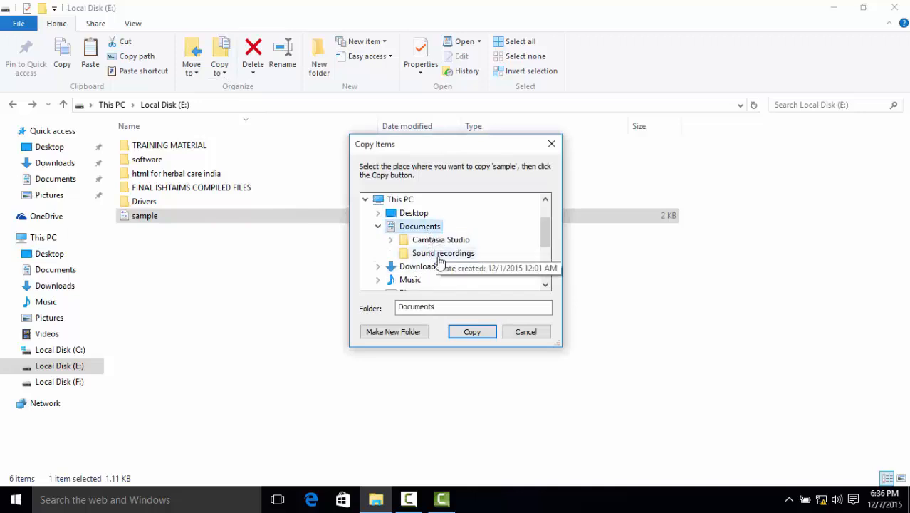
- Create a folder named NEW FILES under Documents from the Copy Items dialog and copy the sample file into it
{"action": "left_click", "coordinate": [400, 332]}
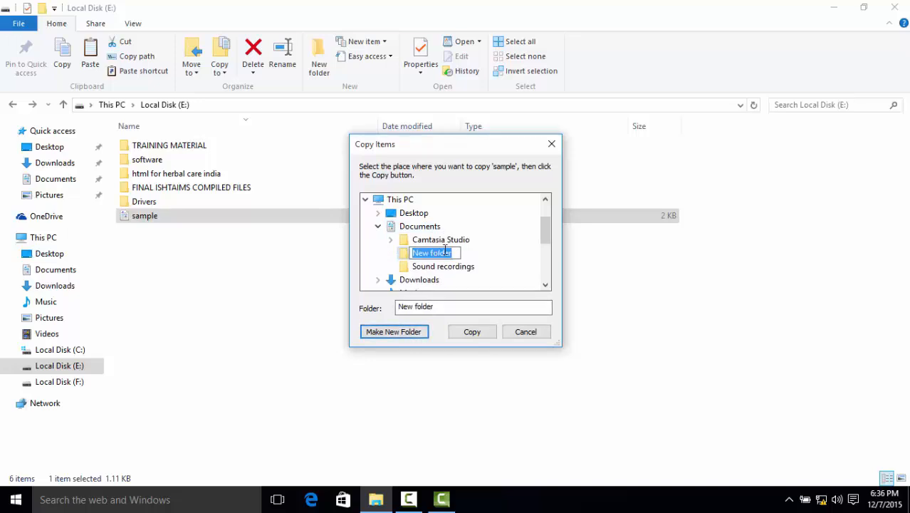
{"action": "type", "text": "NEW"}
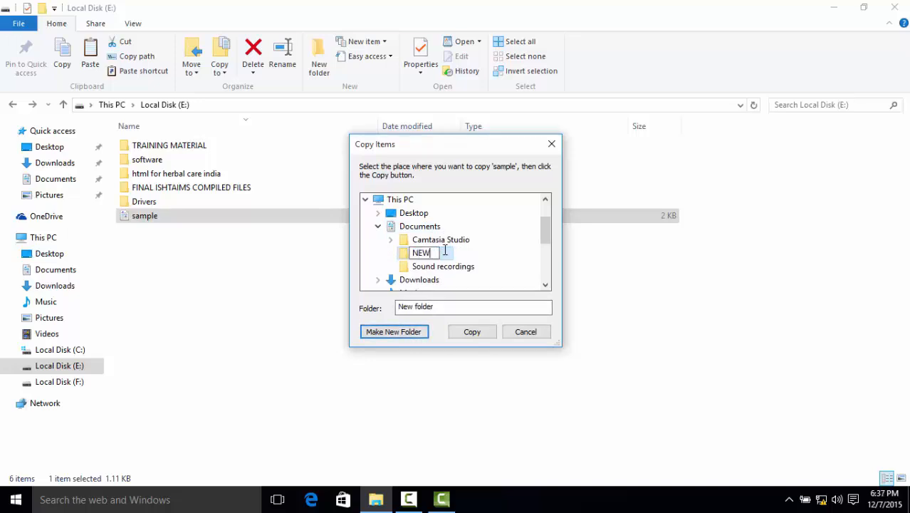
{"action": "type", "text": " FIL"}
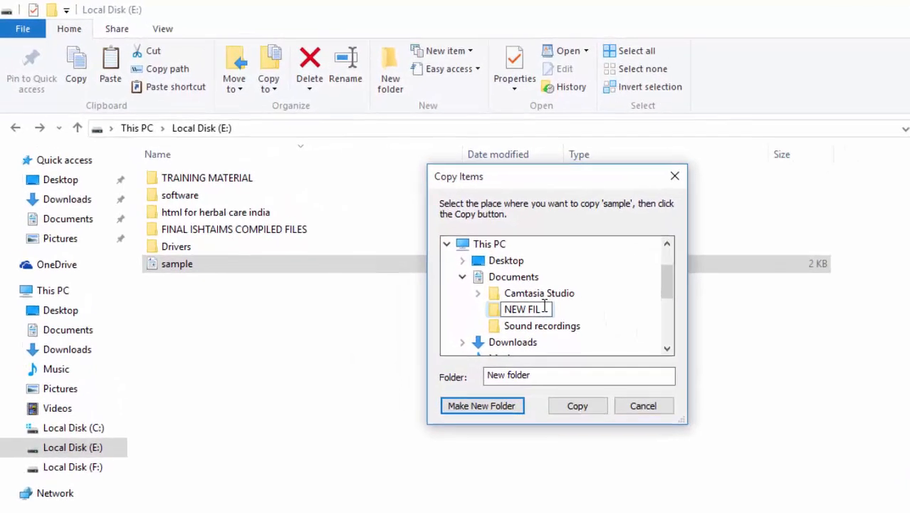
{"action": "type", "text": "ES"}
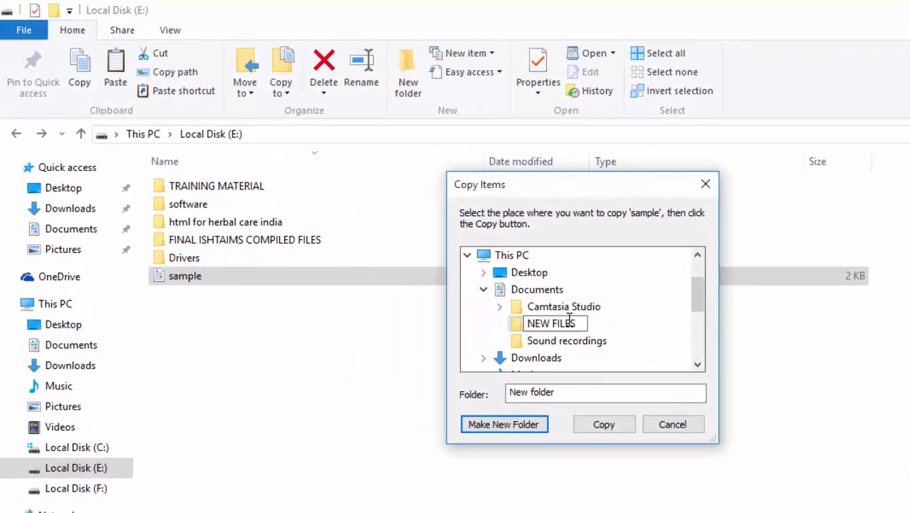
{"action": "key", "text": "Return"}
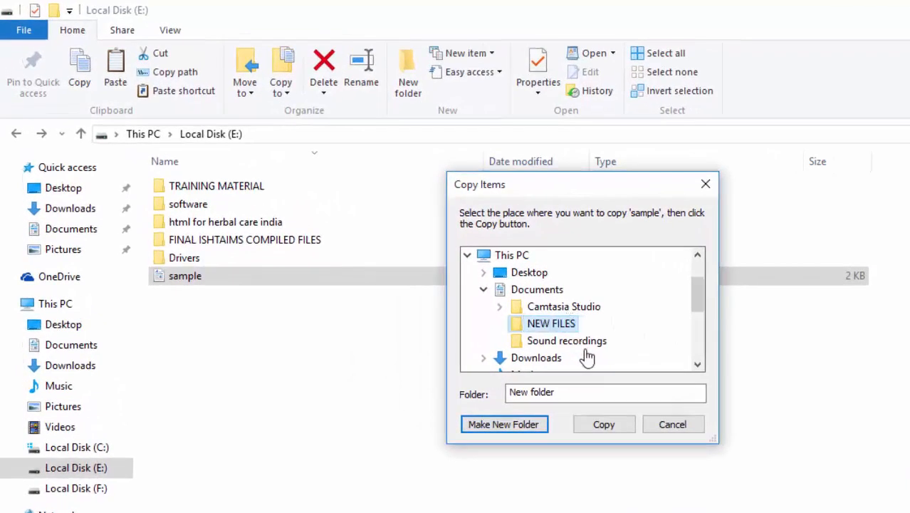
{"action": "left_click", "coordinate": [589, 427]}
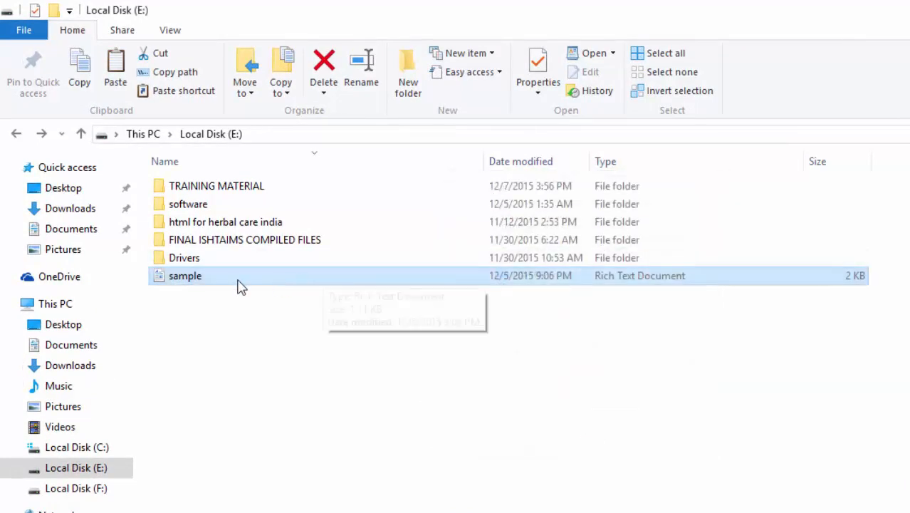
- Open the NEW FILES folder in Documents and delete the sample file in it
{"action": "left_click", "coordinate": [71, 230]}
{"action": "double_click", "coordinate": [173, 202]}
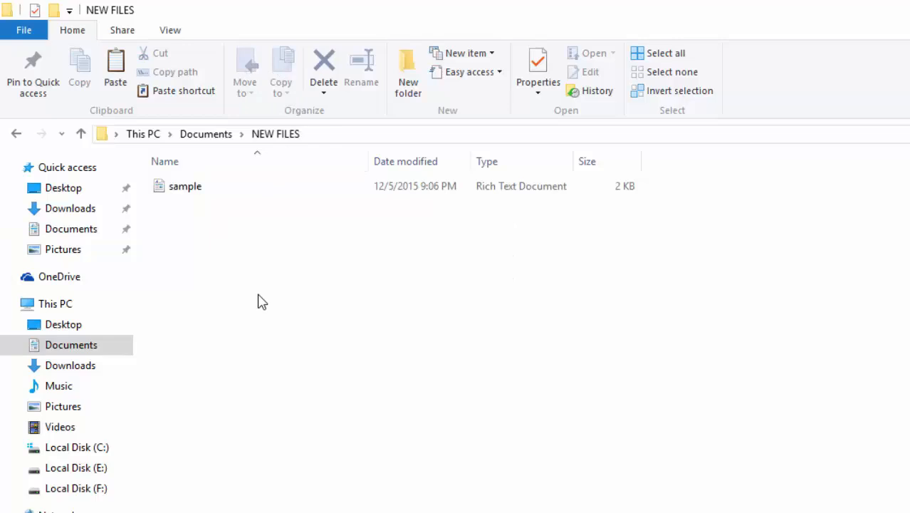
{"action": "left_click", "coordinate": [188, 190]}
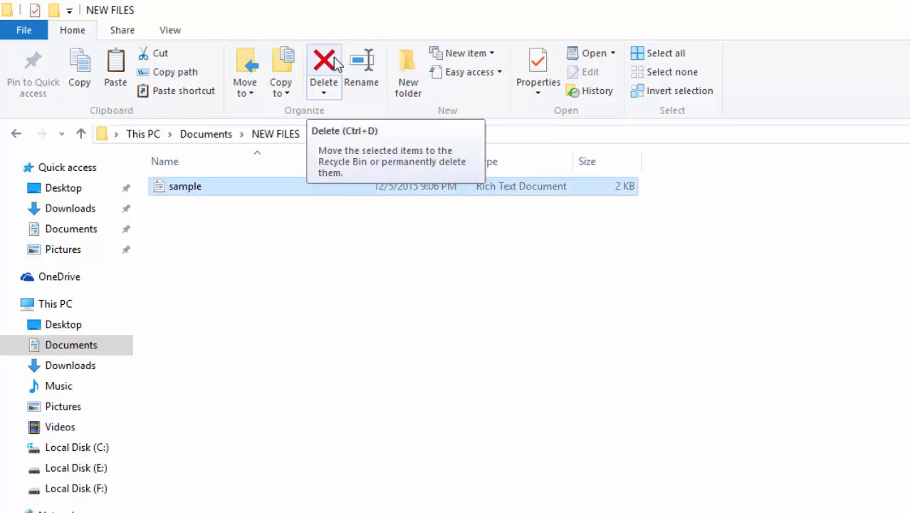
{"action": "left_click", "coordinate": [334, 62]}
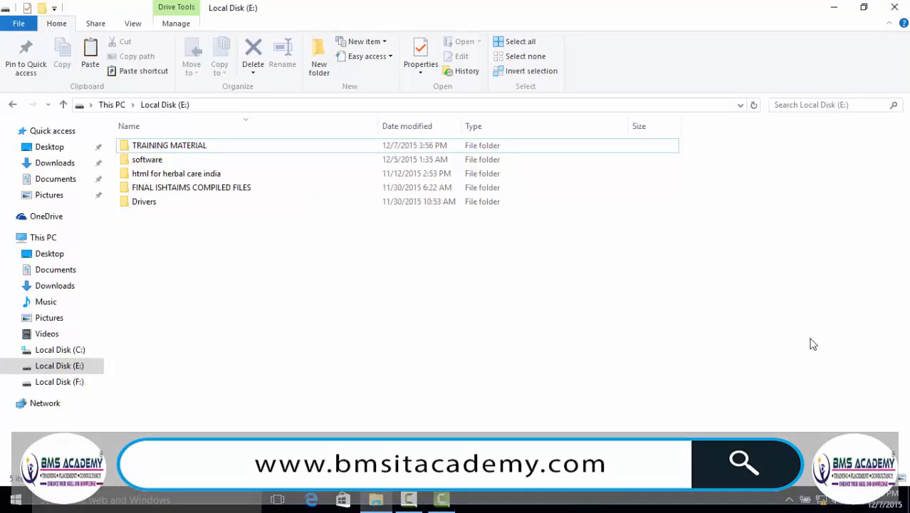
- Restore the sample file from the Recycle Bin on the desktop, and return to Local Disk (E:) in File Explorer
{"action": "left_click", "coordinate": [833, 8]}
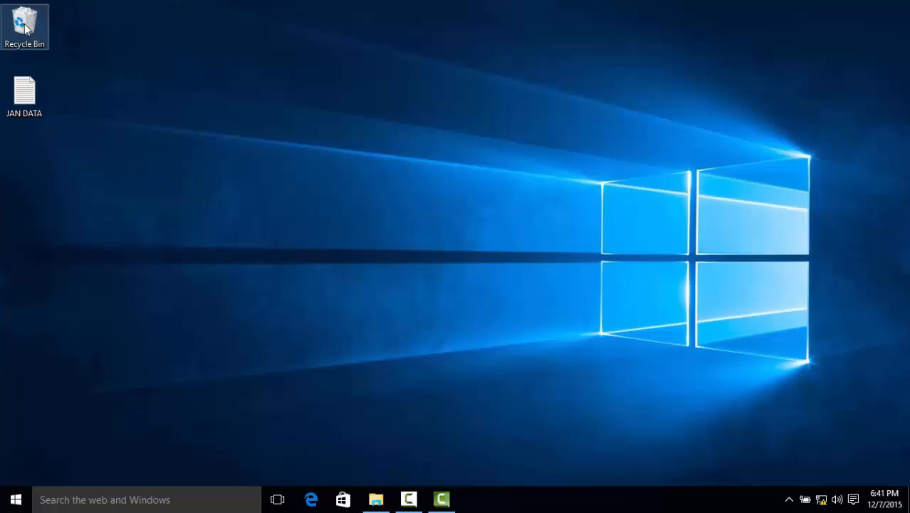
{"action": "double_click", "coordinate": [25, 27]}
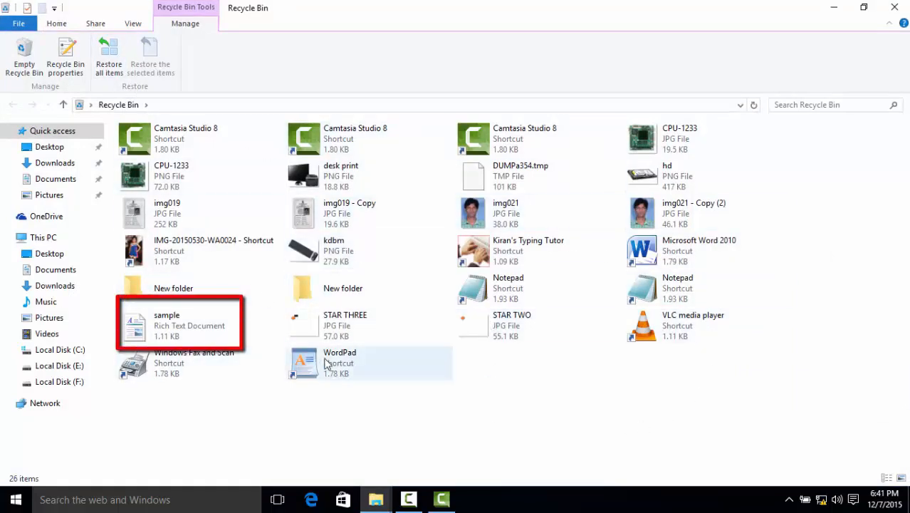
{"action": "left_click", "coordinate": [159, 327]}
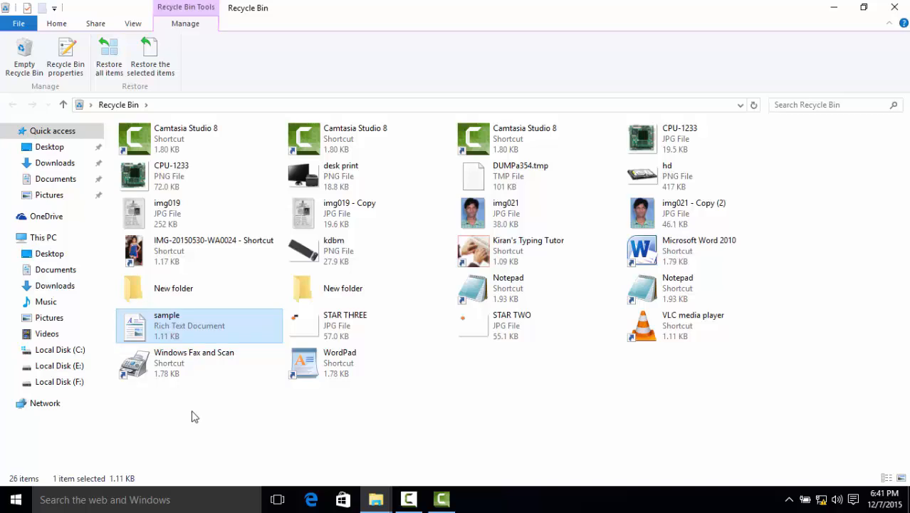
{"action": "right_click", "coordinate": [146, 328]}
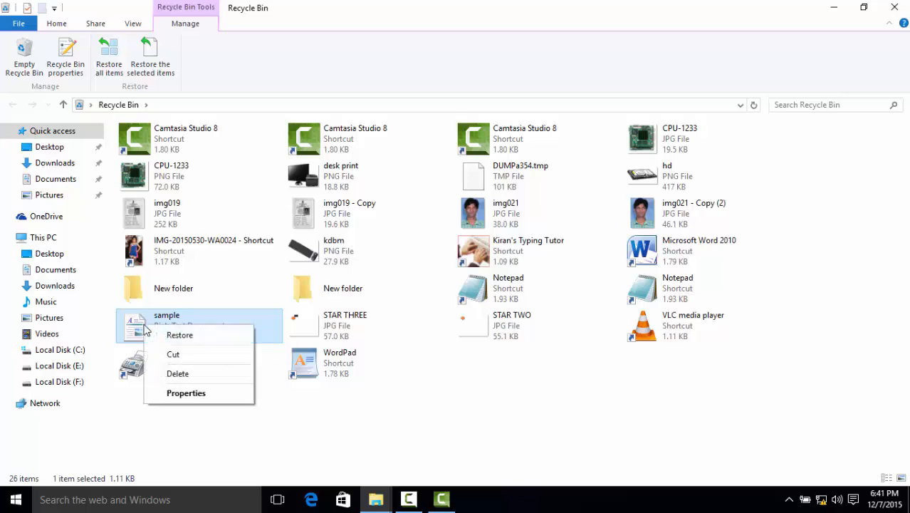
{"action": "left_click", "coordinate": [179, 336]}
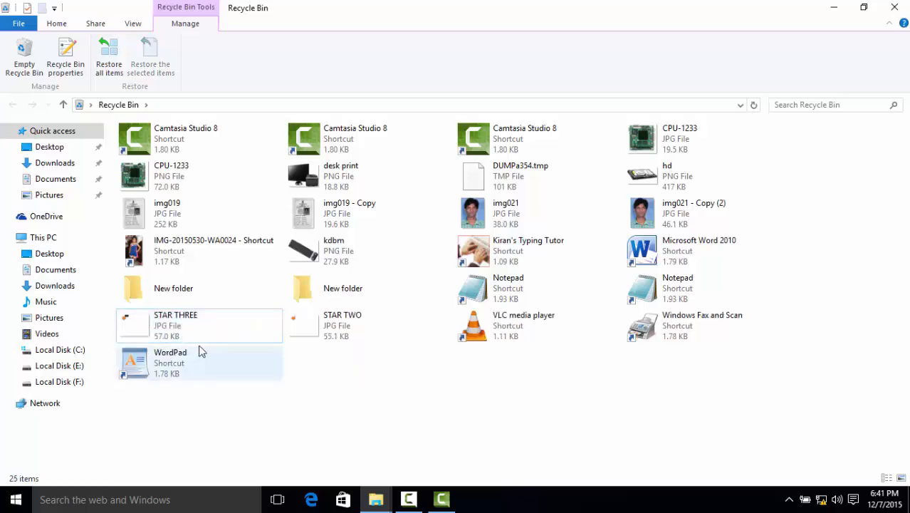
{"action": "left_click", "coordinate": [894, 5]}
{"action": "left_click", "coordinate": [379, 498]}
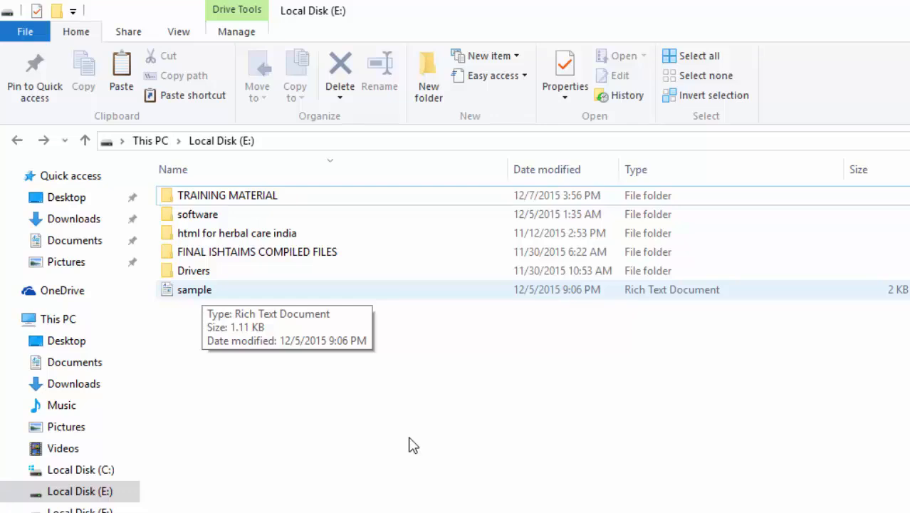
- Permanently delete the sample file from Local Disk (E:) and confirm the deletion
{"action": "left_click", "coordinate": [192, 290]}
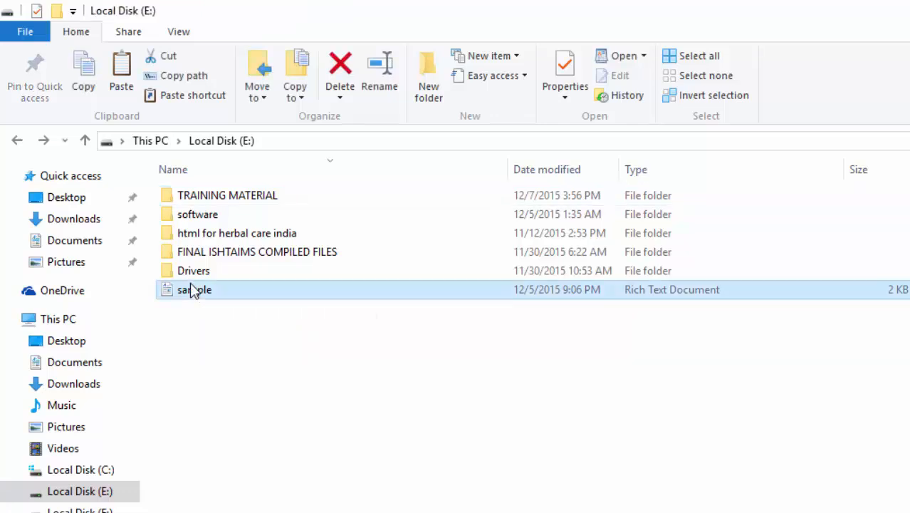
{"action": "left_click", "coordinate": [340, 97]}
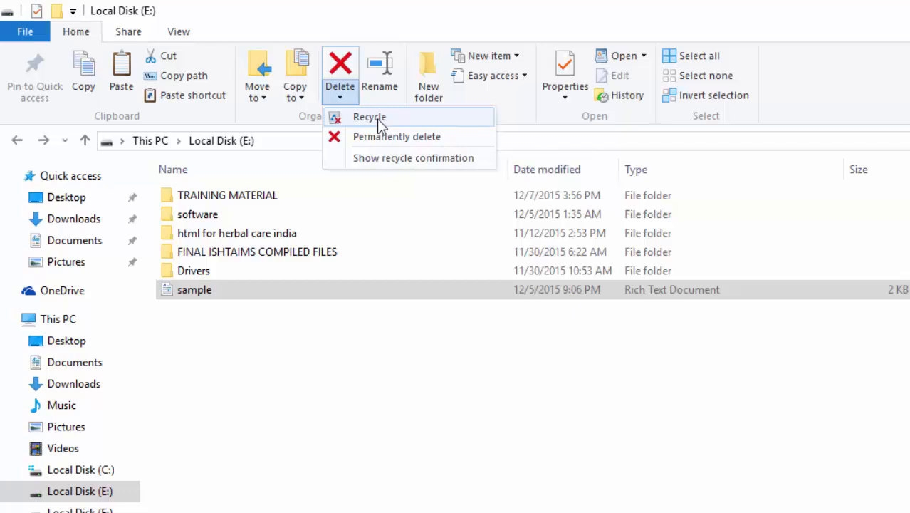
{"action": "left_click", "coordinate": [409, 141]}
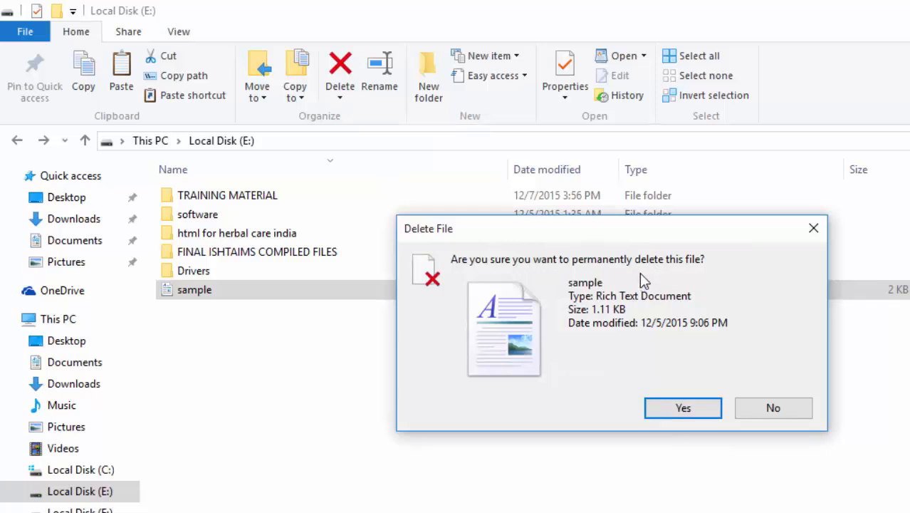
{"action": "left_click", "coordinate": [681, 407]}
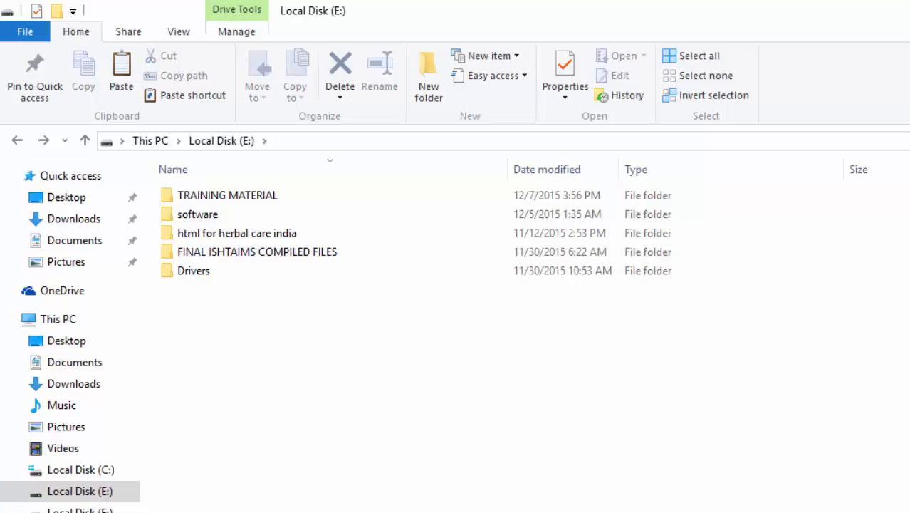
- Check the Recycle Bin for the permanently deleted sample file and close it
{"action": "key", "text": "super+d"}
{"action": "double_click", "coordinate": [44, 35]}
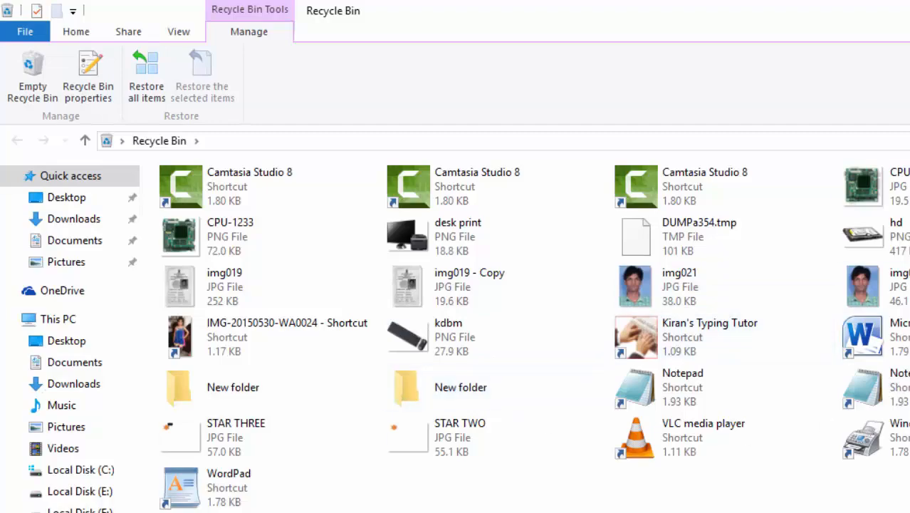
{"action": "key", "text": "alt+F4"}
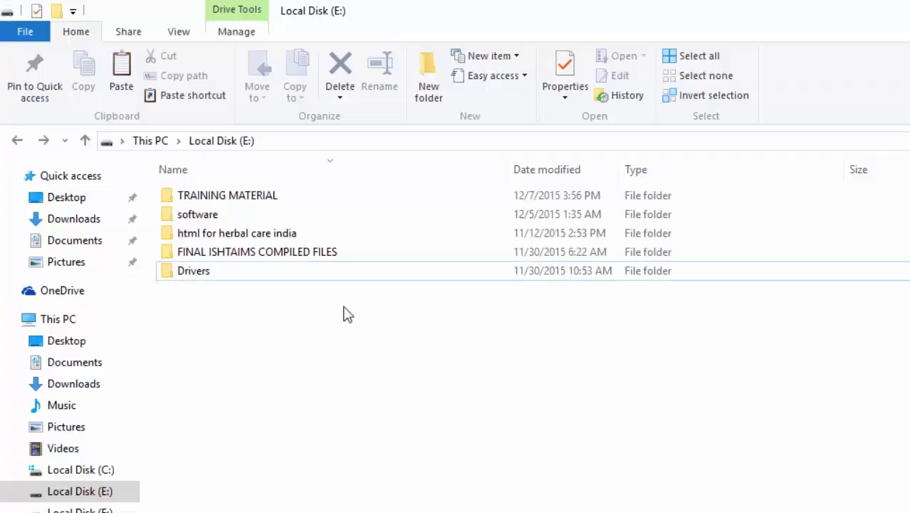
{"action": "left_click", "coordinate": [340, 96]}
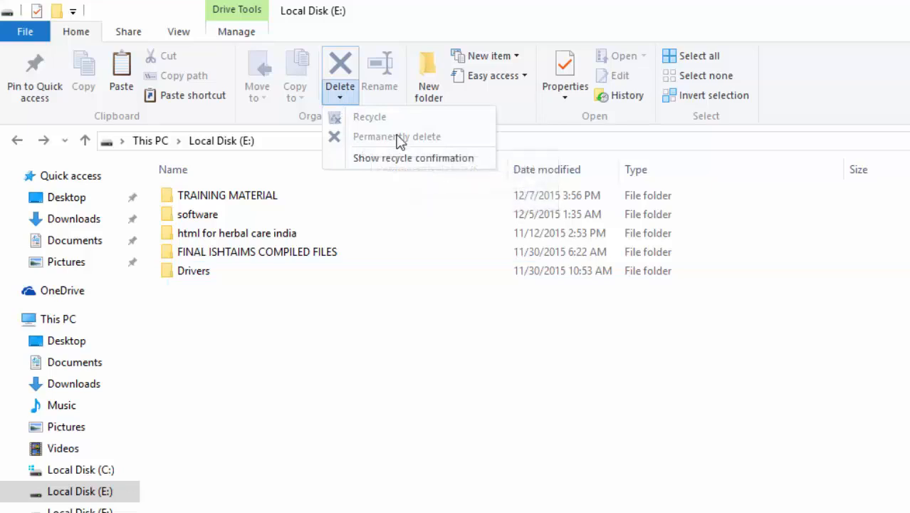
{"action": "left_click", "coordinate": [410, 369]}
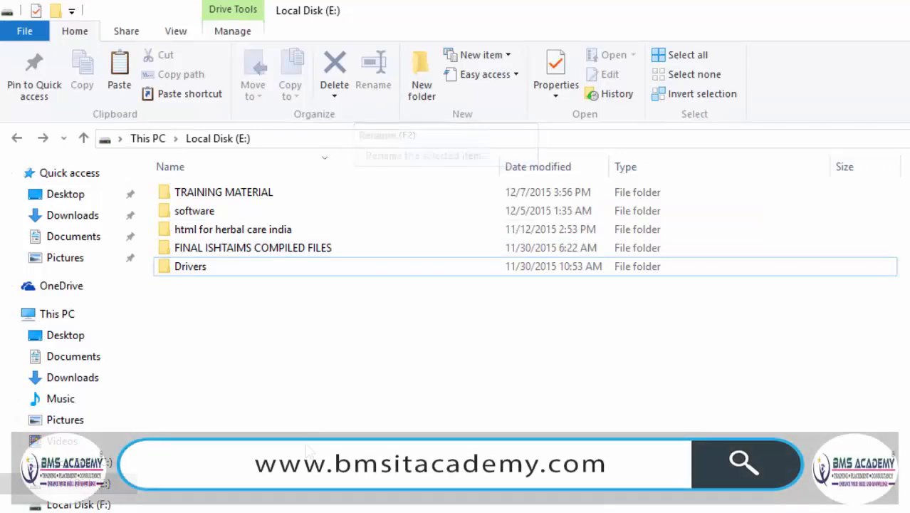
- Rename the MYFILE document in the Documents folder as JAN DATA FILE and clear the selection
{"action": "left_click", "coordinate": [97, 241]}
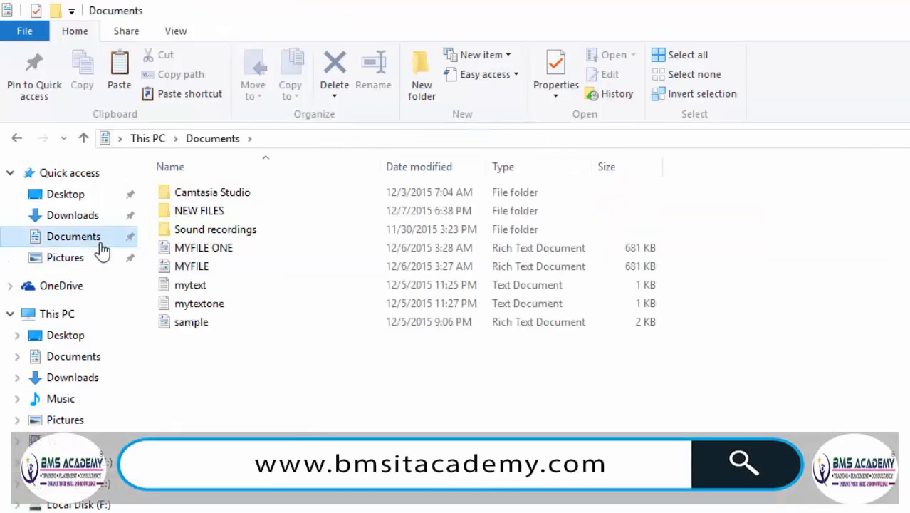
{"action": "left_click", "coordinate": [204, 269]}
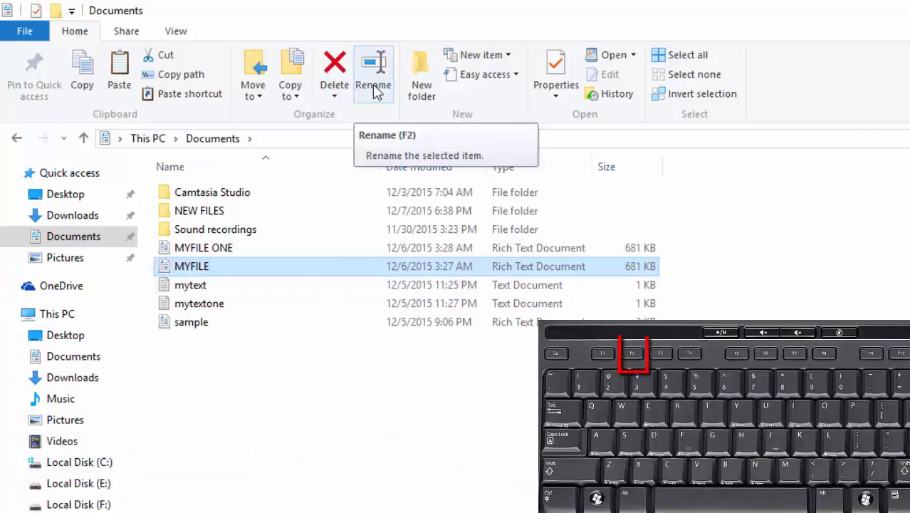
{"action": "key", "text": "F2"}
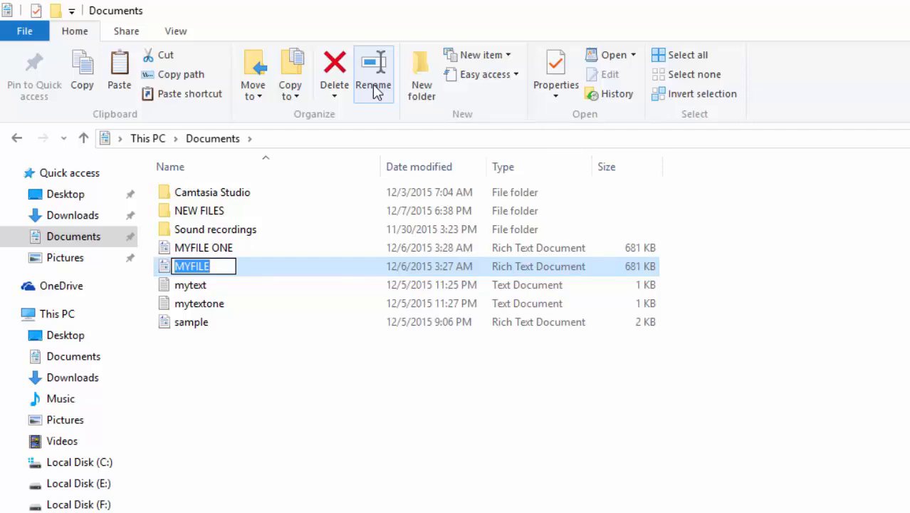
{"action": "type", "text": "JA"}
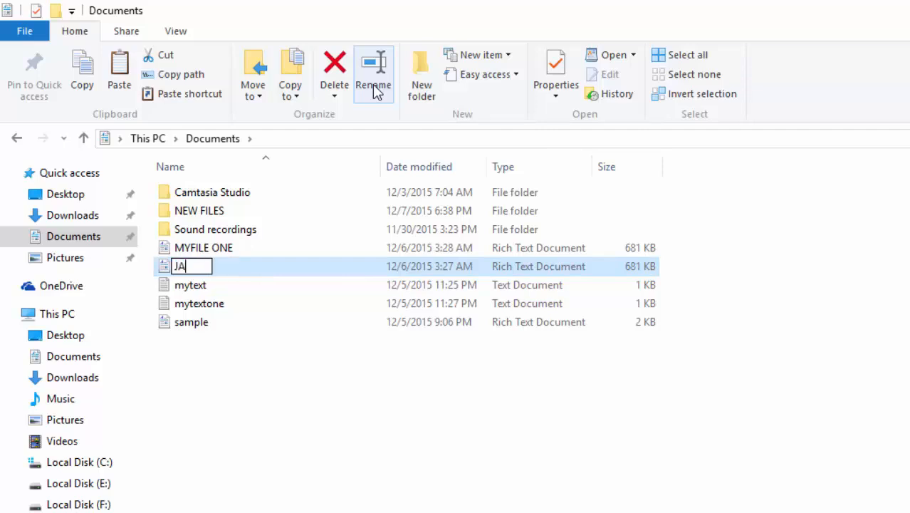
{"action": "type", "text": "N DAT"}
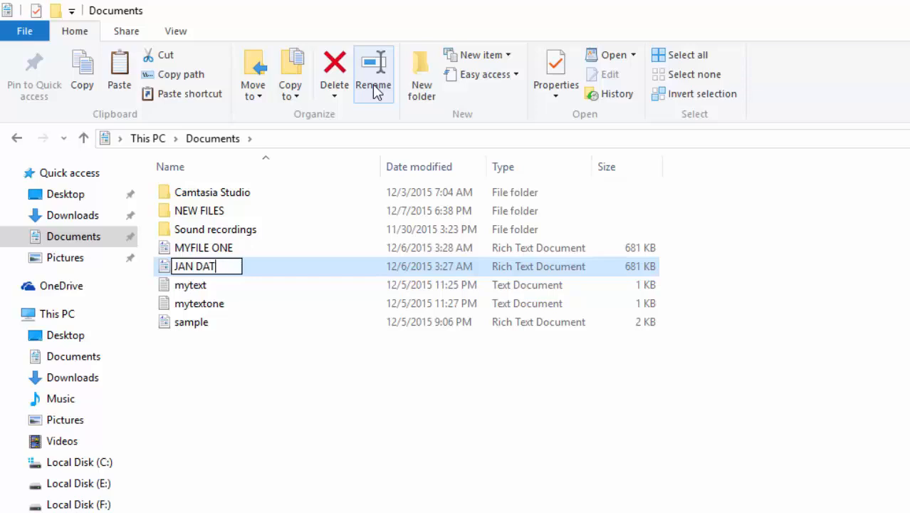
{"action": "type", "text": "A FIL"}
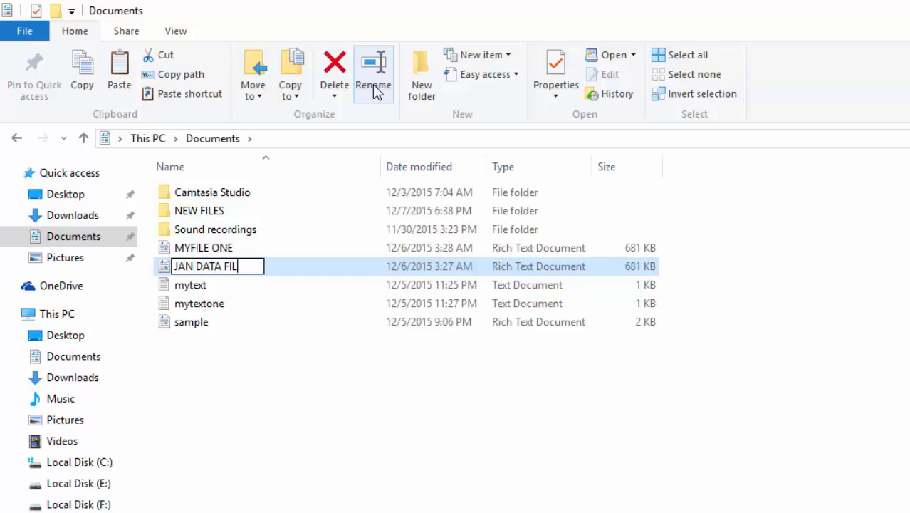
{"action": "type", "text": "E"}
{"action": "key", "text": "Return"}
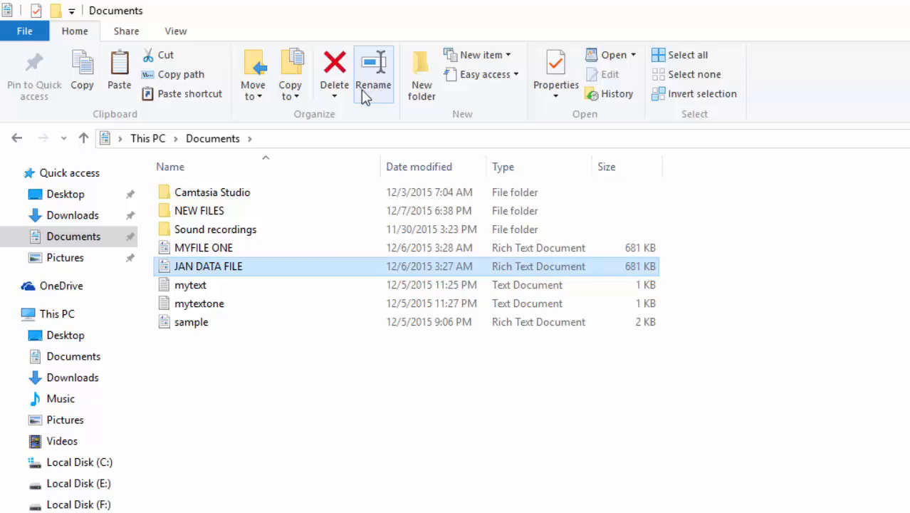
{"action": "left_click", "coordinate": [341, 259], "text": "ctrl"}
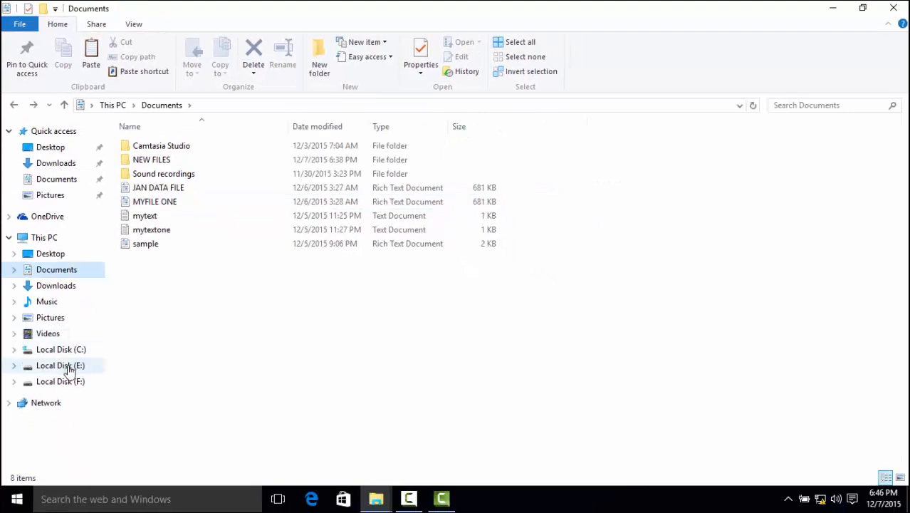
- Create a new folder named IMP DATA on Local Disk (E:)
{"action": "left_click", "coordinate": [64, 365]}
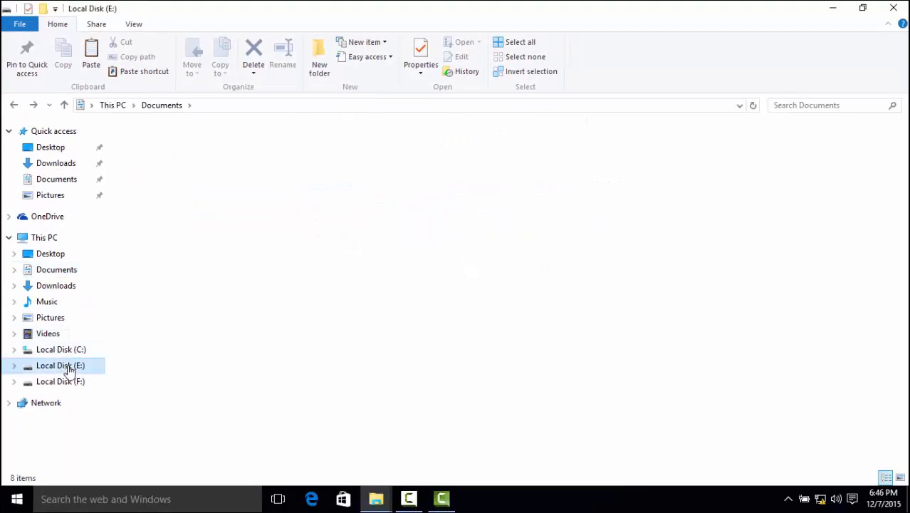
{"action": "left_click", "coordinate": [320, 57]}
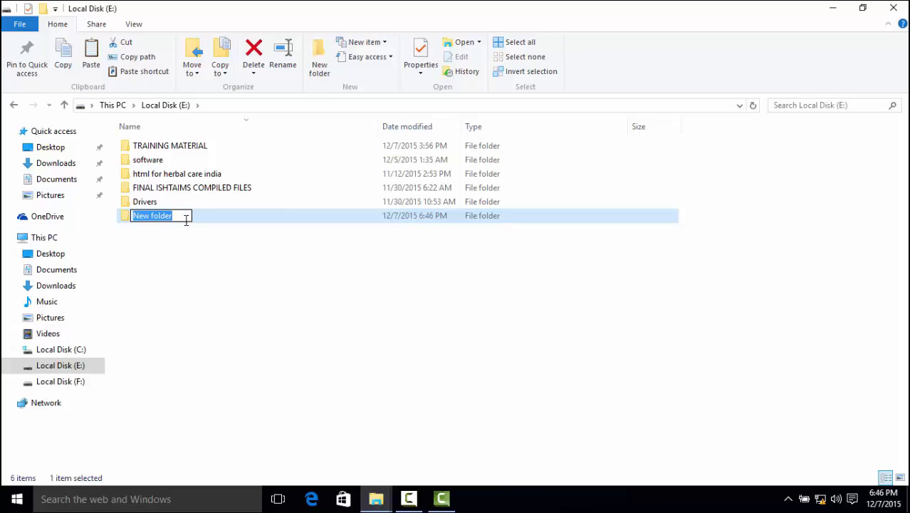
{"action": "type", "text": "I"}
{"action": "key", "text": "BackSpace"}
{"action": "type", "text": "IMP"}
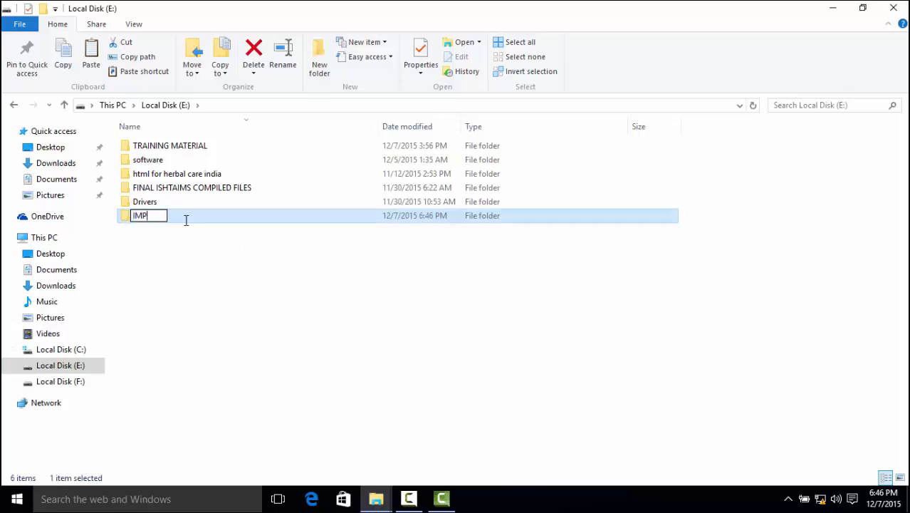
{"action": "type", "text": " DATA"}
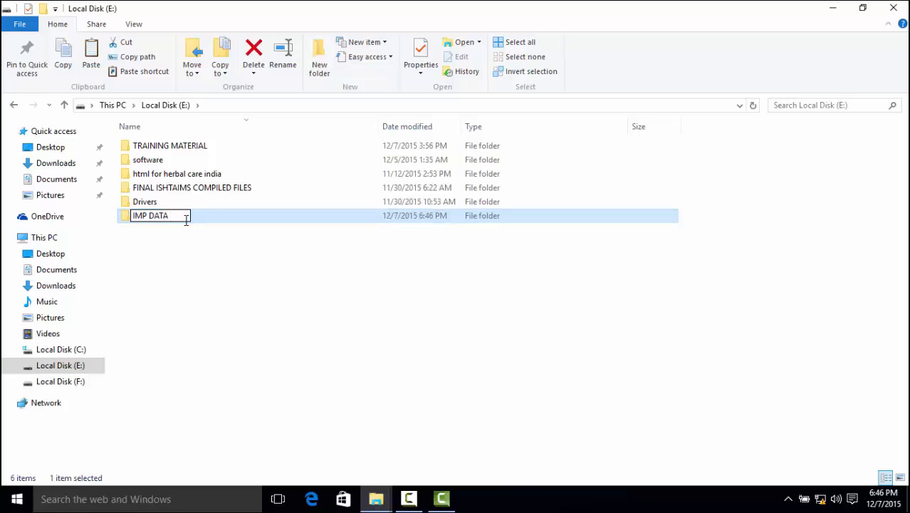
{"action": "key", "text": "Return"}
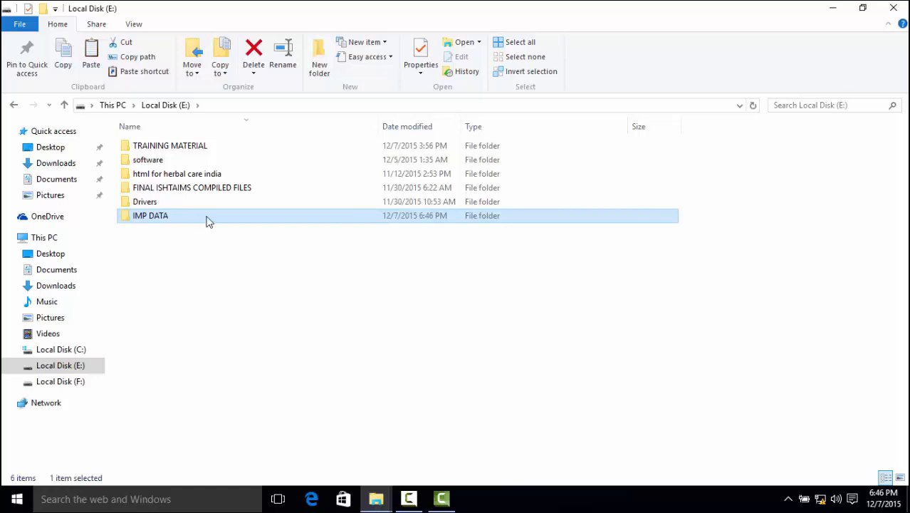
{"action": "left_click", "coordinate": [215, 276]}
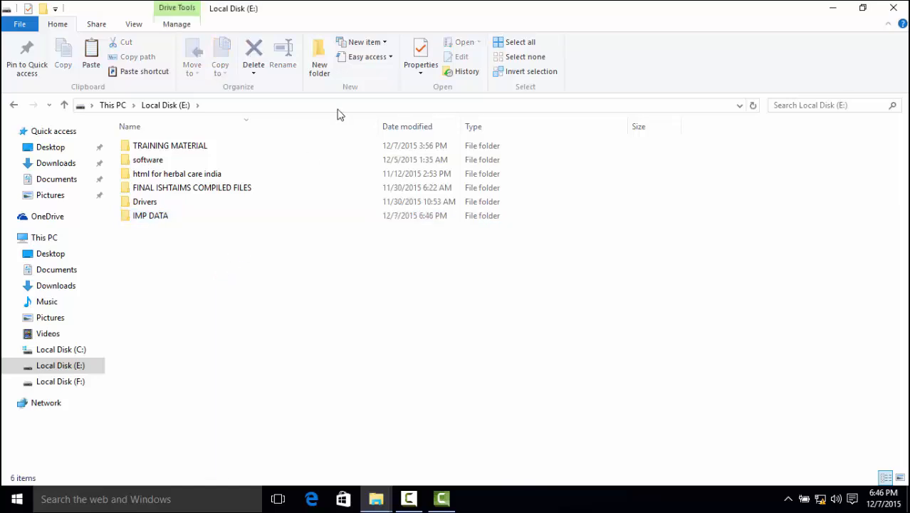
{"action": "left_click", "coordinate": [384, 43]}
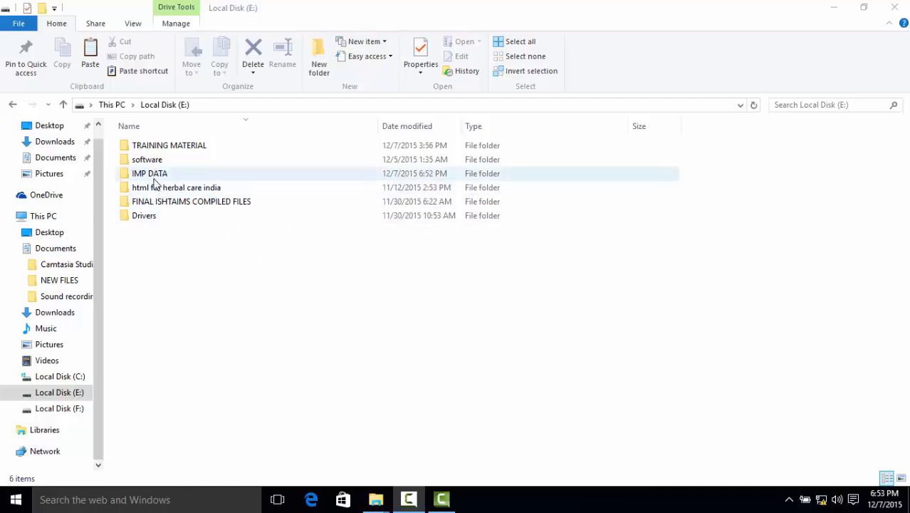
- Include the IMP DATA folder from Local Disk (E:) in the Documents library
{"action": "left_click", "coordinate": [155, 178]}
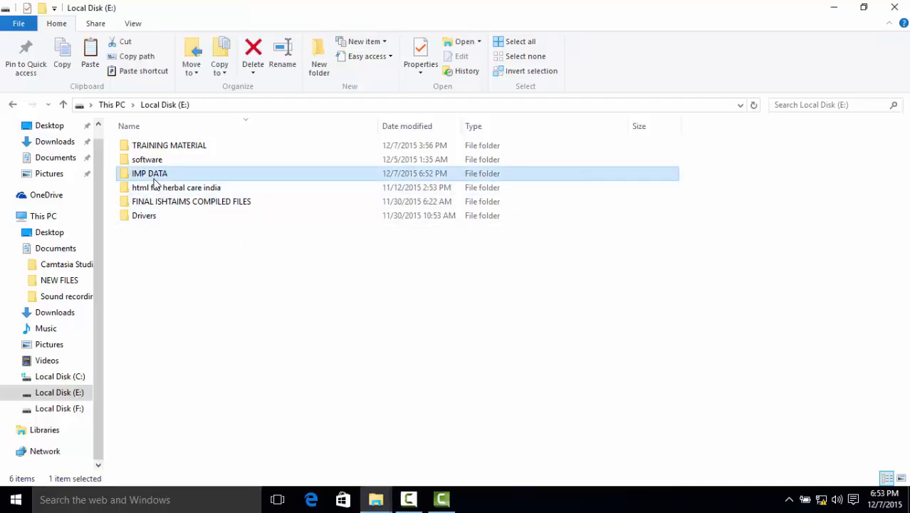
{"action": "left_click", "coordinate": [369, 57]}
{"action": "mouse_move", "coordinate": [375, 74]}
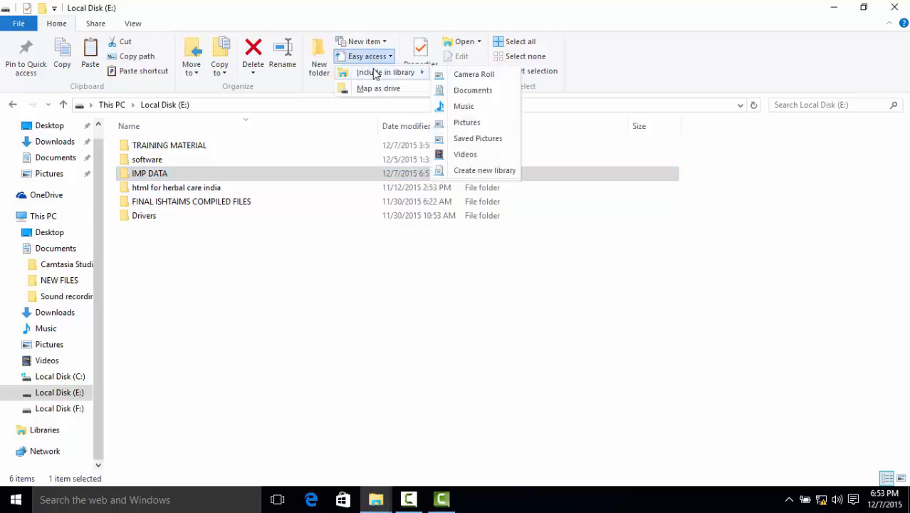
{"action": "left_click", "coordinate": [470, 90]}
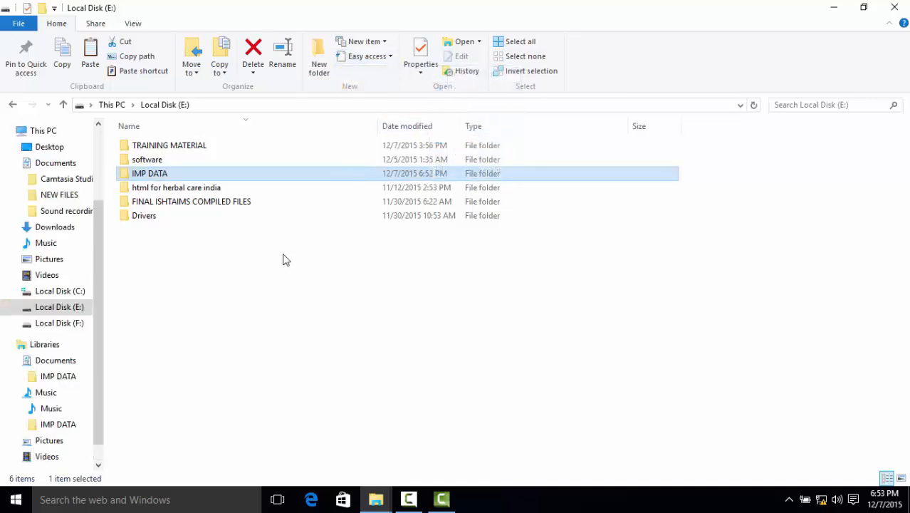
- Check the contents of the Documents library under Libraries and return to Local Disk (E:)
{"action": "left_click", "coordinate": [52, 346]}
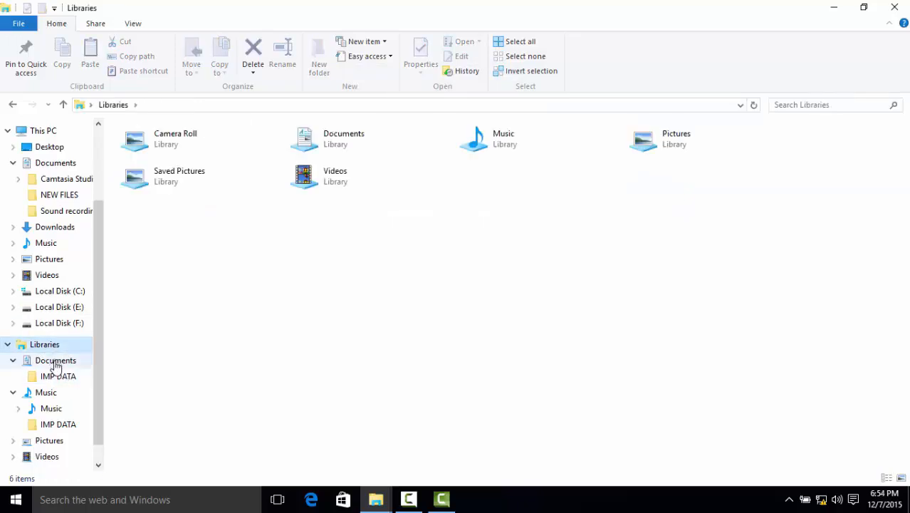
{"action": "left_click", "coordinate": [56, 364]}
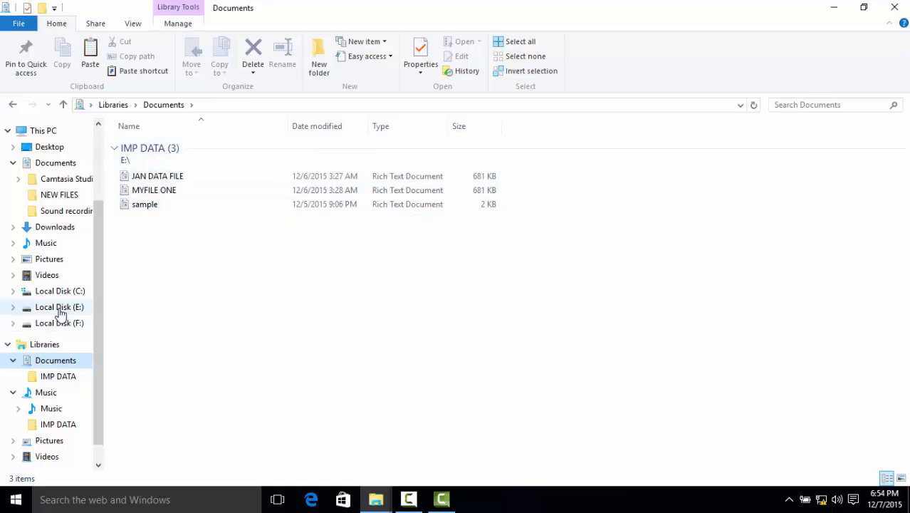
{"action": "left_click", "coordinate": [61, 309]}
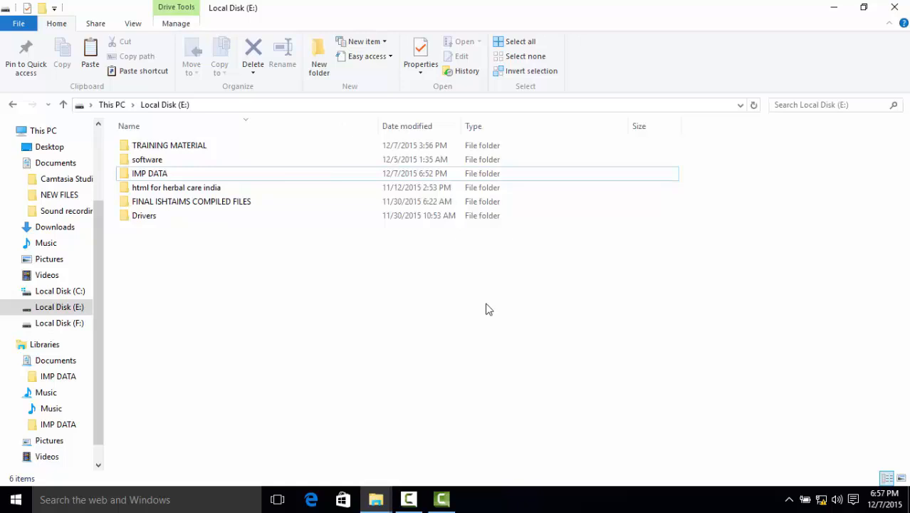
- Start the Map as drive command from Local Disk (E:)
{"action": "left_click", "coordinate": [349, 58]}
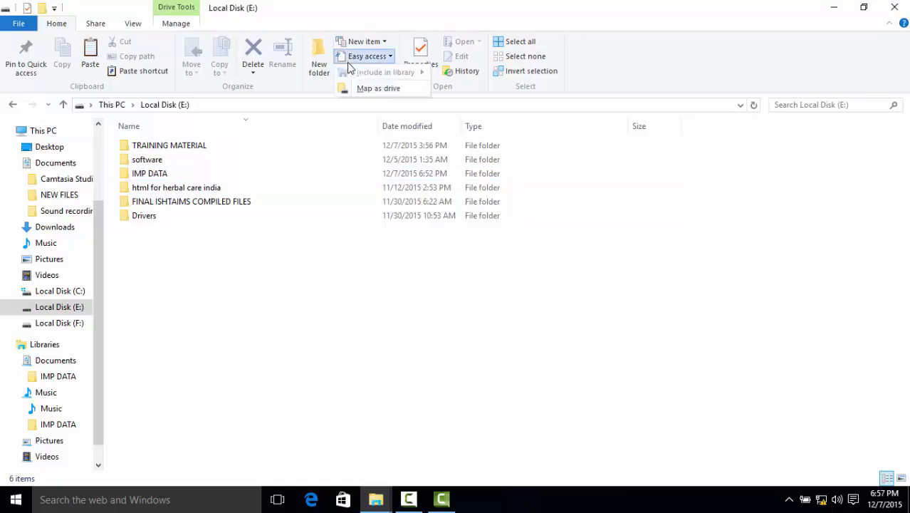
{"action": "left_click", "coordinate": [372, 93]}
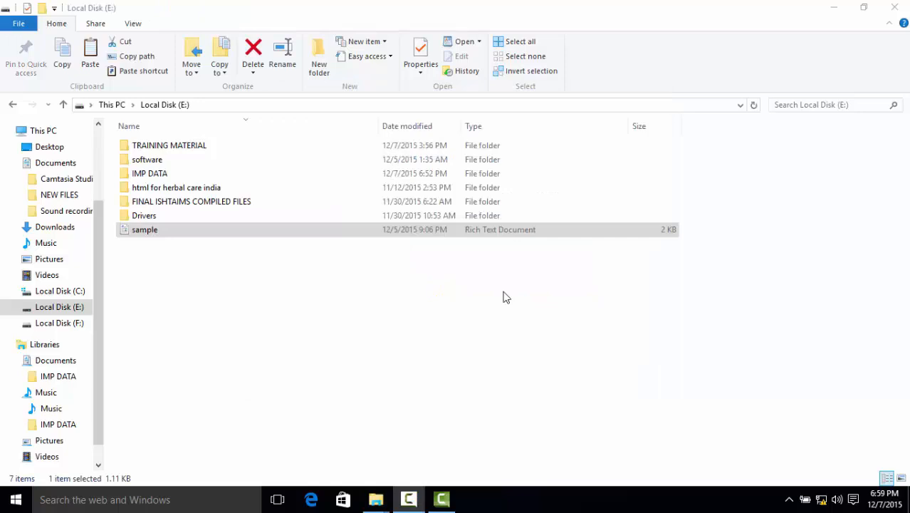
- View the general properties of the sample file on Local Disk (E:) and close them without changes
{"action": "left_click", "coordinate": [502, 297]}
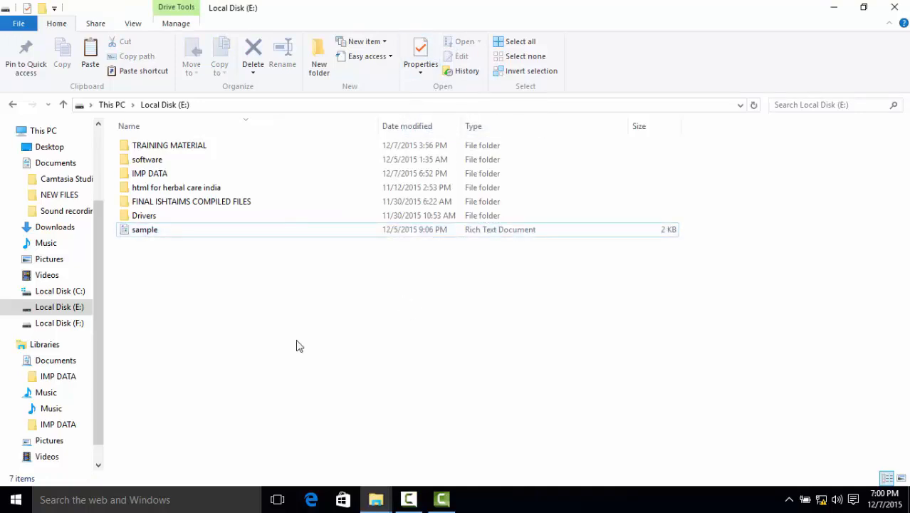
{"action": "left_click", "coordinate": [144, 232]}
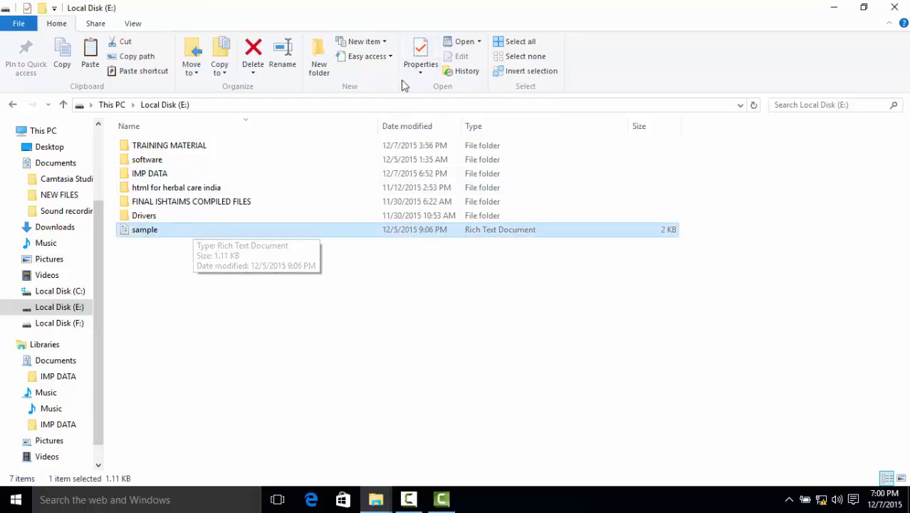
{"action": "left_click", "coordinate": [417, 52]}
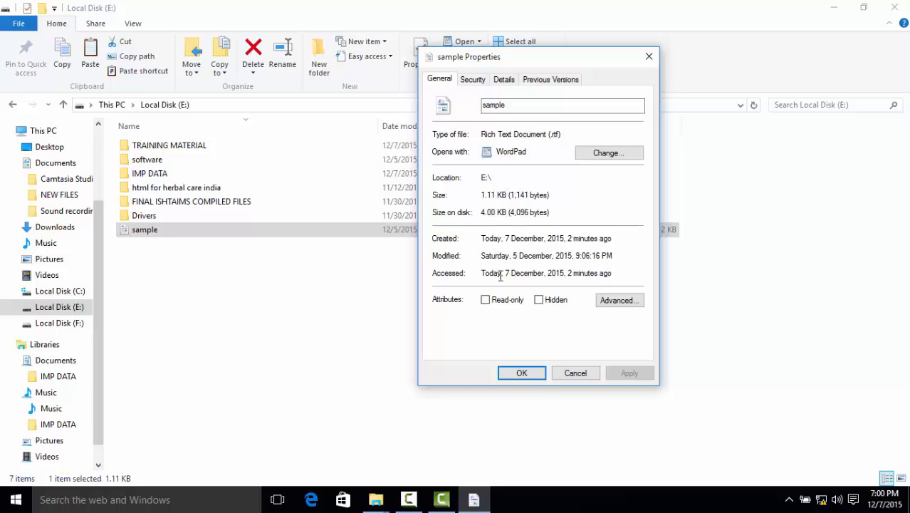
{"action": "left_click", "coordinate": [562, 375]}
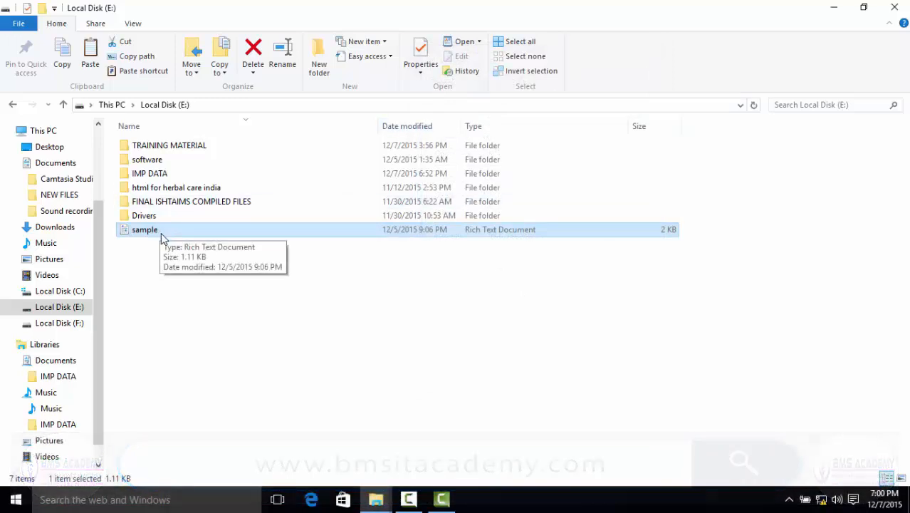
- Open the sample file in WordPad to view its text, close it and clear the file selection
{"action": "left_click", "coordinate": [463, 44]}
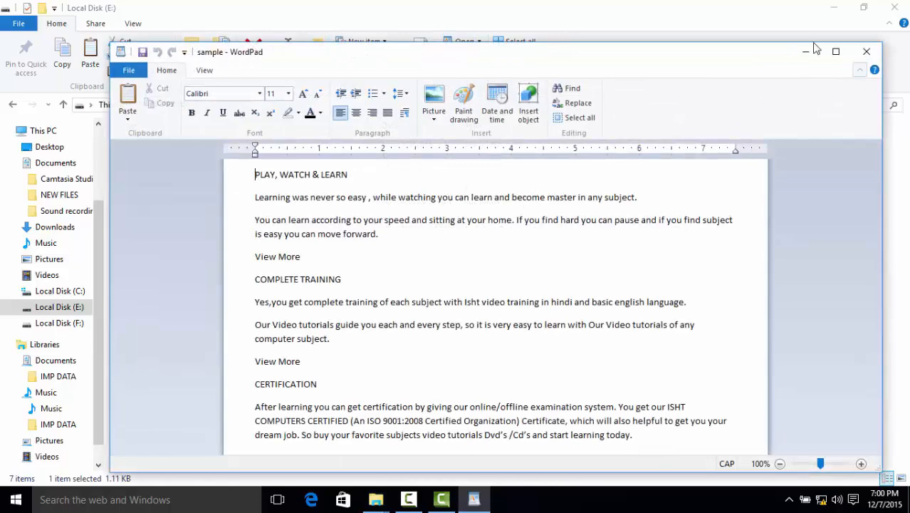
{"action": "left_click", "coordinate": [862, 60]}
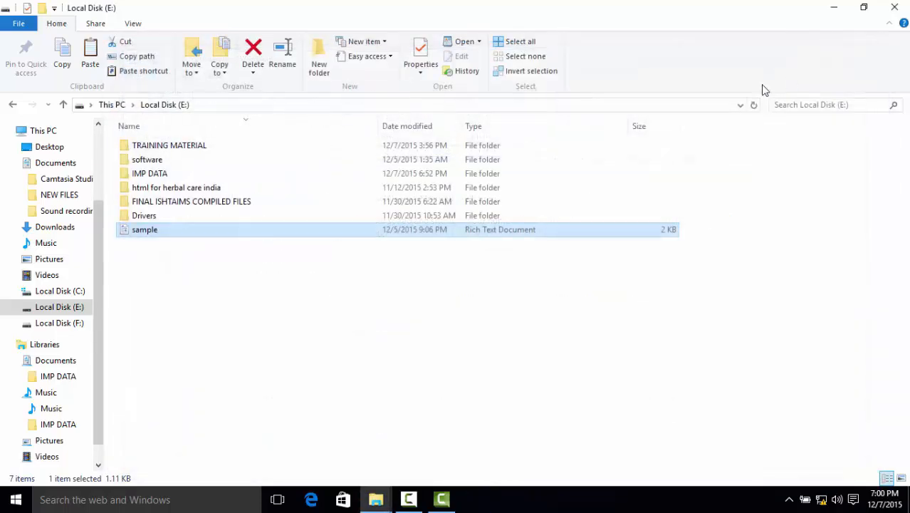
{"action": "left_click", "coordinate": [256, 307]}
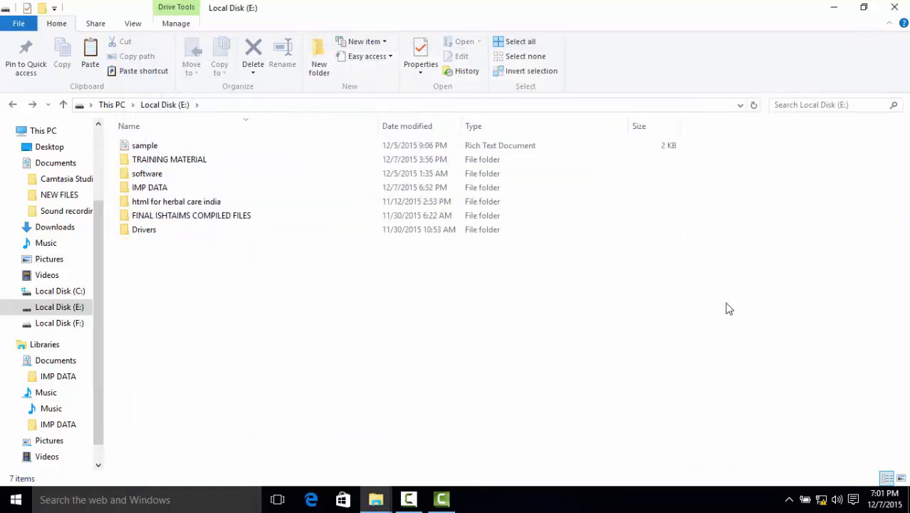
- Open the image IMG-20150530-WA0024 from the Pictures folder for editing
{"action": "left_click", "coordinate": [65, 261]}
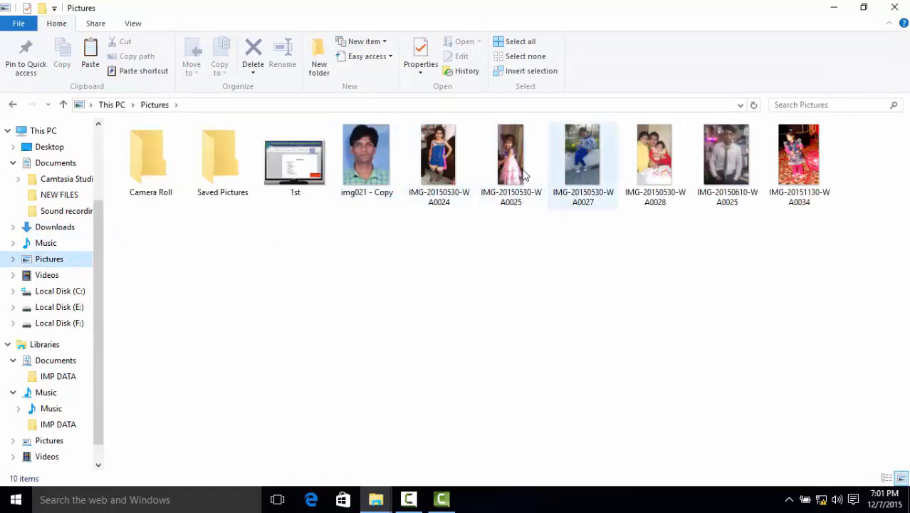
{"action": "left_click", "coordinate": [463, 161]}
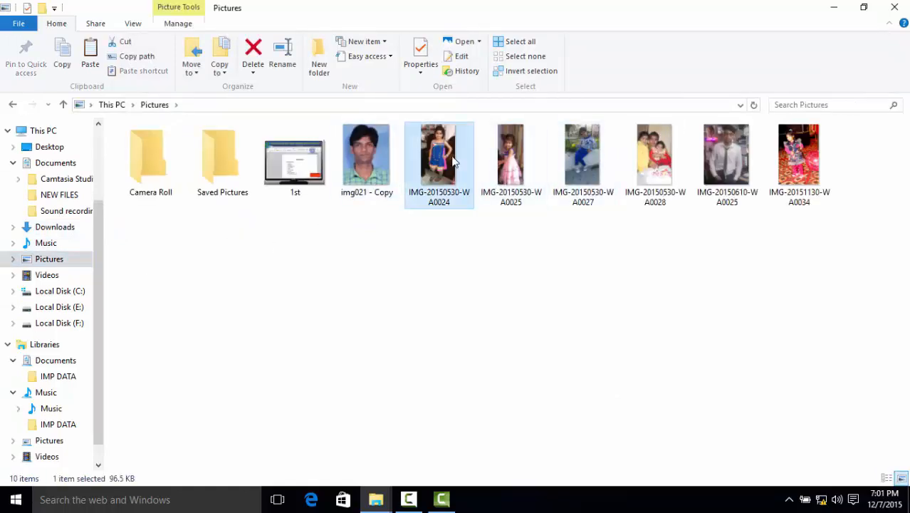
{"action": "left_click", "coordinate": [461, 57]}
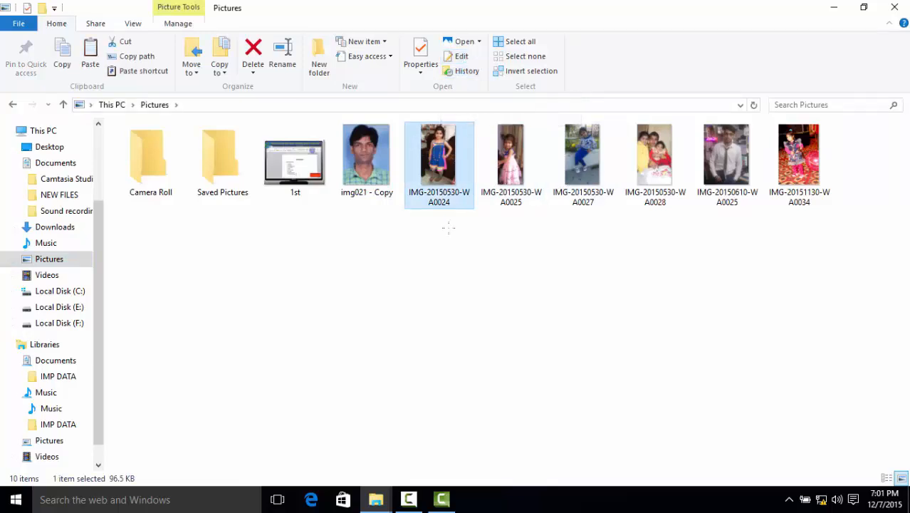
- Look over the full image IMG-20150530-WA0024 in Paint and close it without changes
{"action": "scroll", "coordinate": [477, 257], "scroll_direction": "down", "scroll_amount": 8}
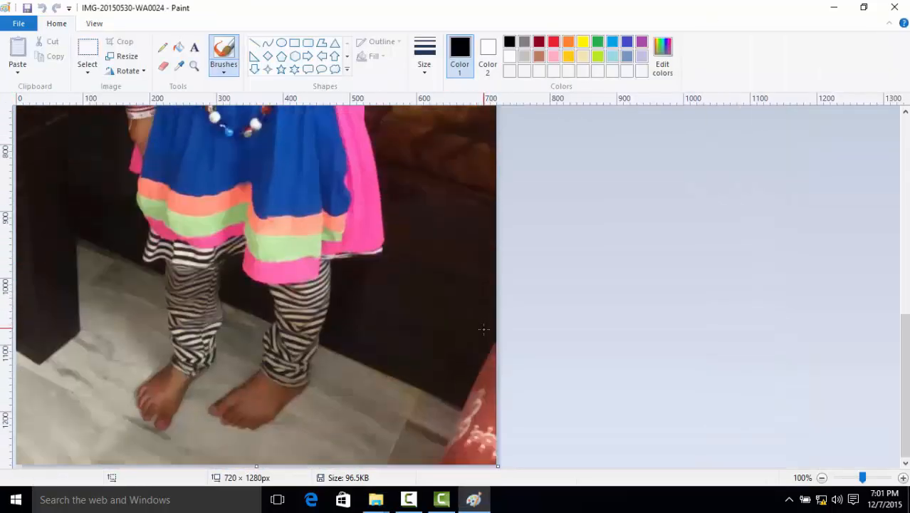
{"action": "scroll", "coordinate": [477, 285], "scroll_direction": "up", "scroll_amount": 8}
{"action": "scroll", "coordinate": [476, 303], "scroll_direction": "down", "scroll_amount": 2}
{"action": "scroll", "coordinate": [462, 142], "scroll_direction": "up", "scroll_amount": 2}
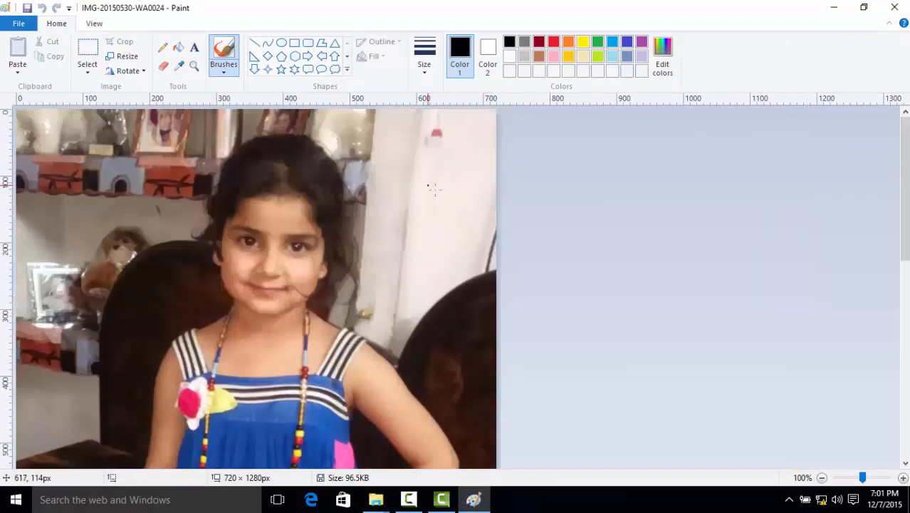
{"action": "left_click", "coordinate": [898, 9]}
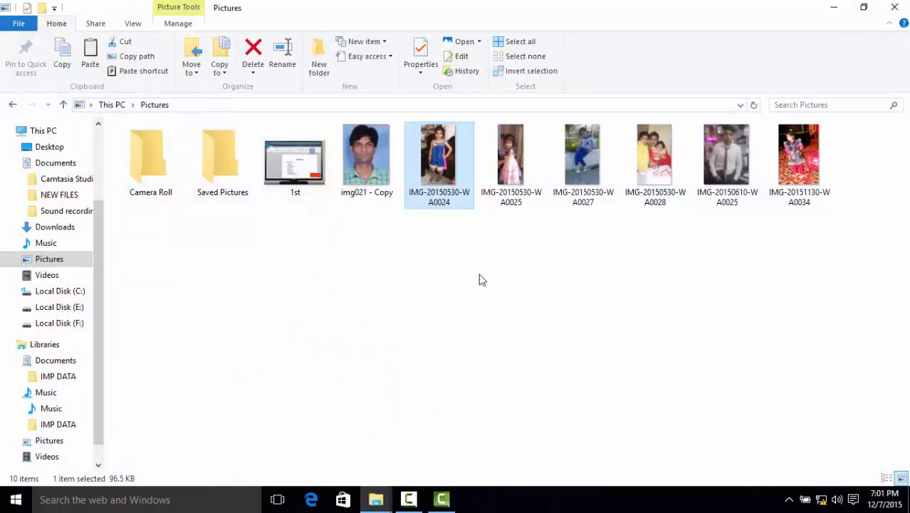
- View the file history of IMG-20150530-WA0024, and return to the Pictures folder with nothing selected
{"action": "left_click", "coordinate": [470, 72]}
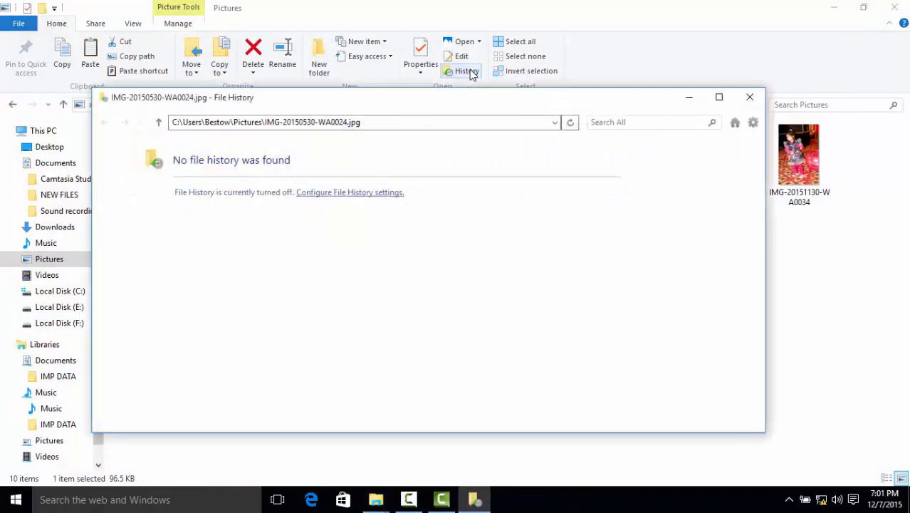
{"action": "left_click", "coordinate": [485, 291]}
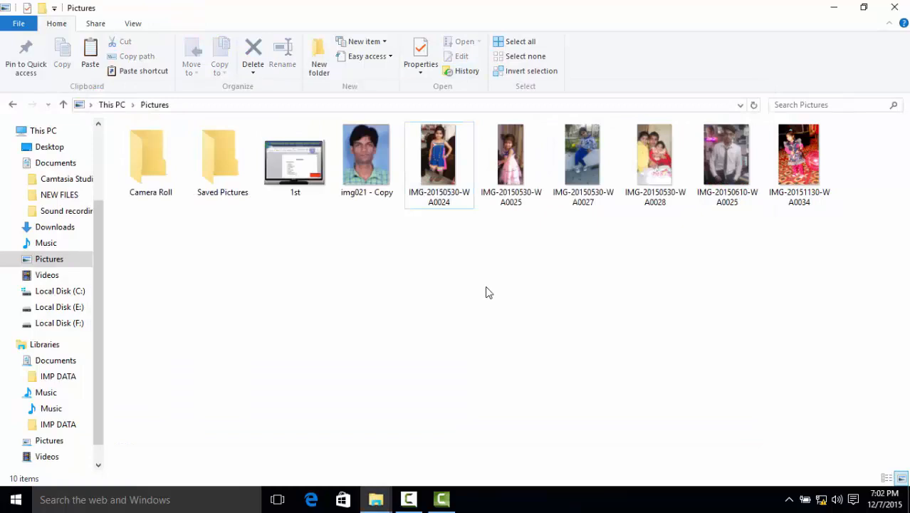
- Go to Local Disk (E:) and demonstrate selecting all its items, clearing the selection at the end
{"action": "left_click", "coordinate": [75, 310]}
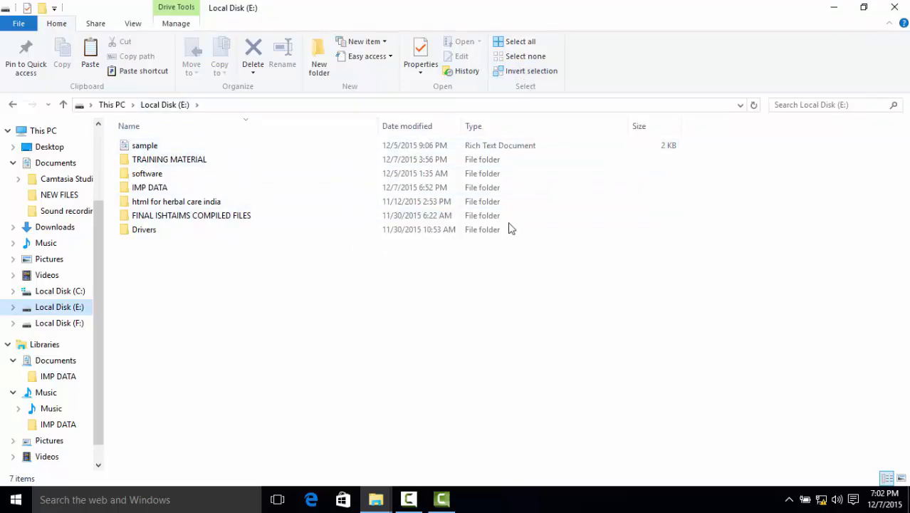
{"action": "left_click", "coordinate": [531, 45]}
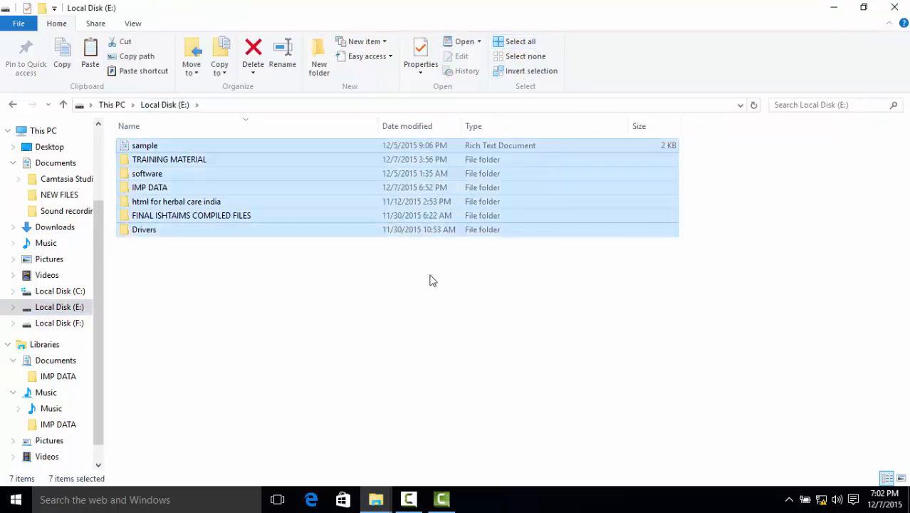
{"action": "left_click", "coordinate": [376, 311]}
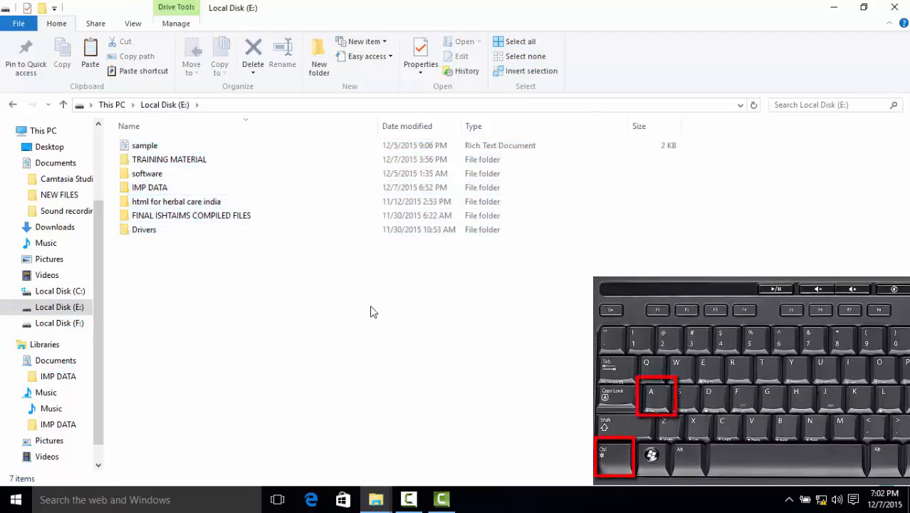
- Select the non-adjacent folders html for herbal care india, software and Drivers together, and clear the selection
{"action": "left_click", "coordinate": [219, 203]}
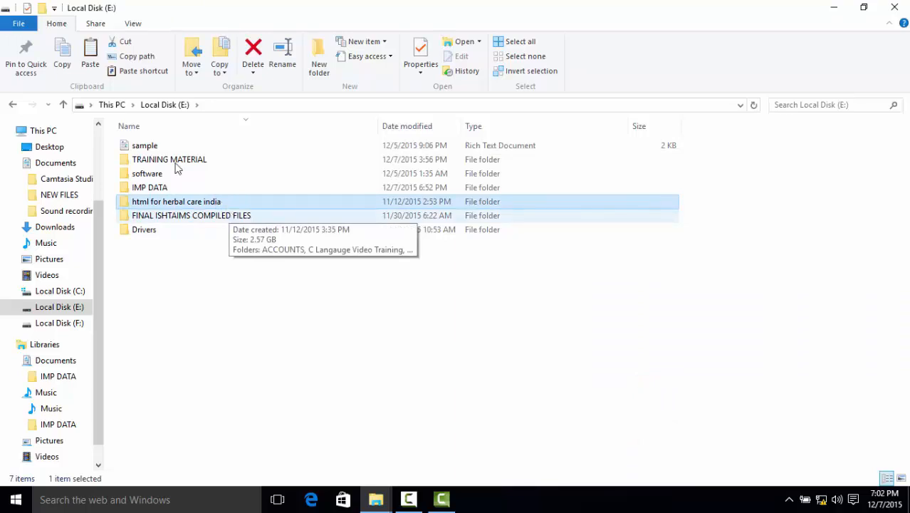
{"action": "left_click", "coordinate": [157, 175], "text": "ctrl"}
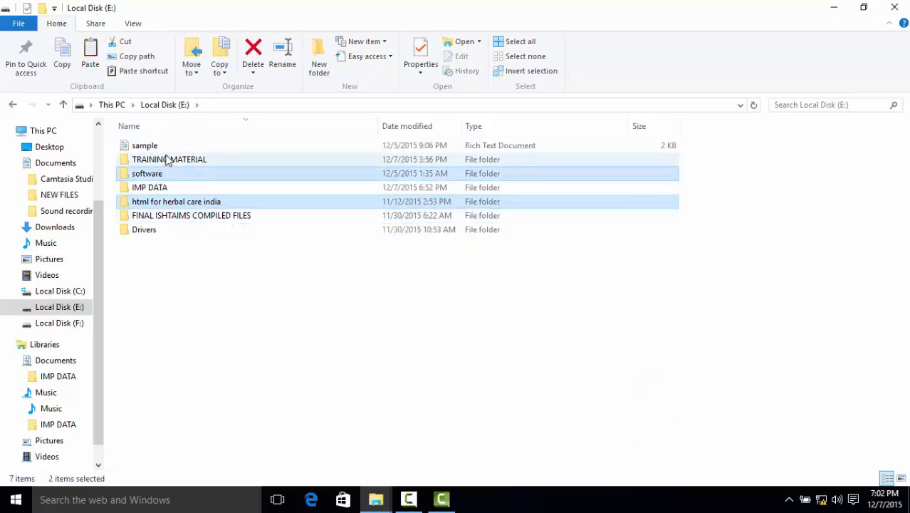
{"action": "left_click", "coordinate": [148, 232], "text": "ctrl"}
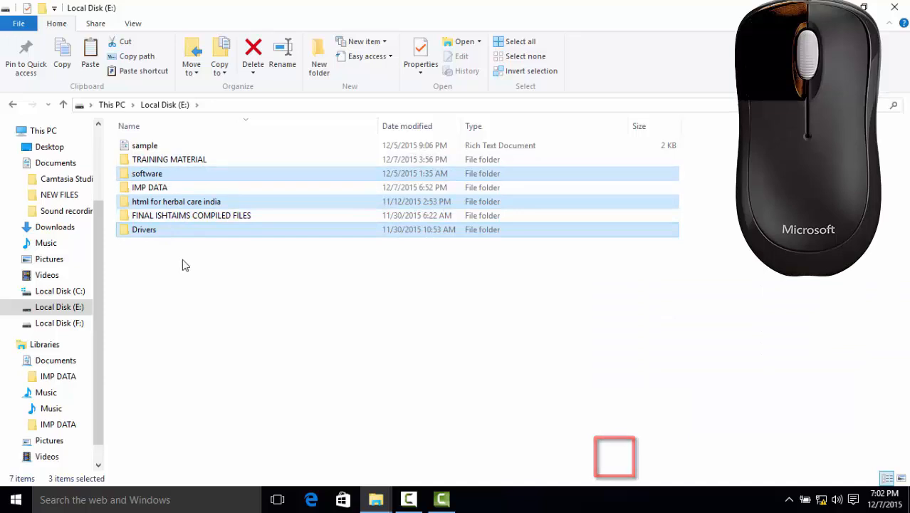
{"action": "left_click", "coordinate": [196, 309]}
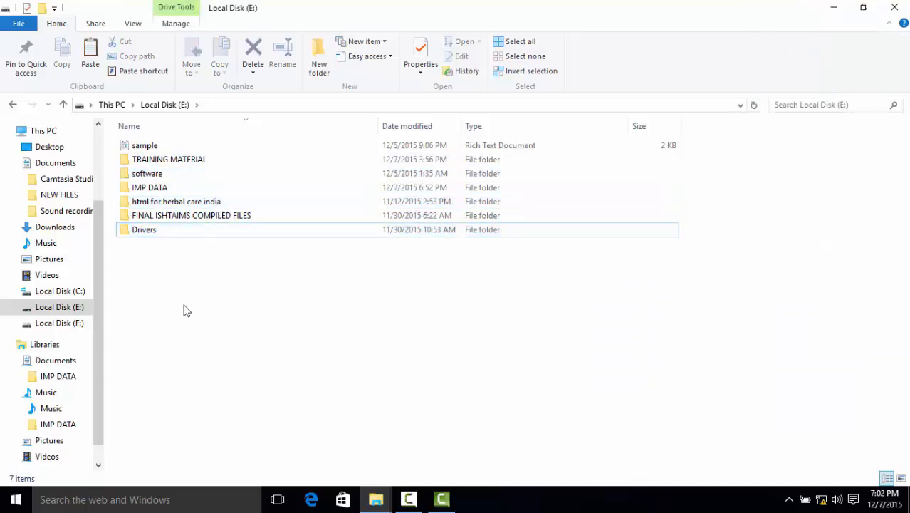
- Sweep a selection box over the whole file list on Local Disk (E:) twice, clearing the selection each time
{"action": "left_click_drag", "start_coordinate": [188, 302], "coordinate": [180, 118]}
{"action": "left_click", "coordinate": [191, 303]}
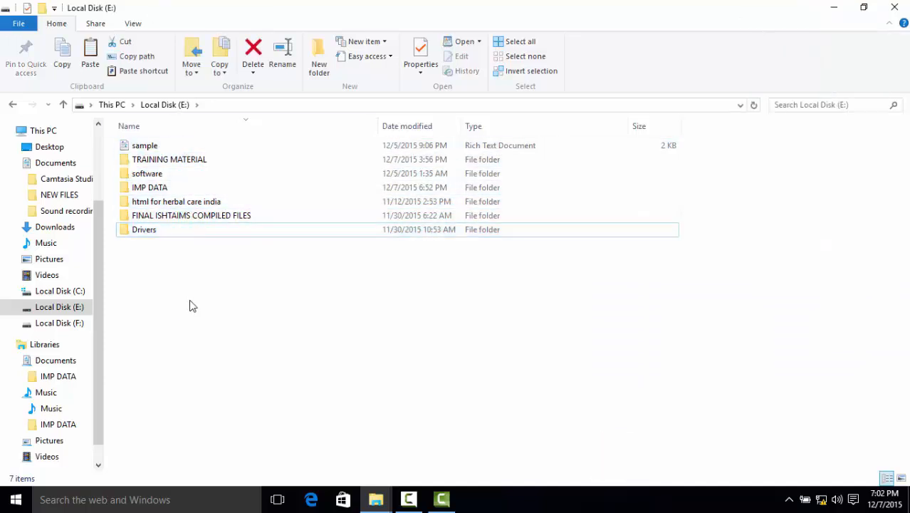
{"action": "left_click_drag", "start_coordinate": [184, 349], "coordinate": [188, 124]}
{"action": "left_click", "coordinate": [207, 300]}
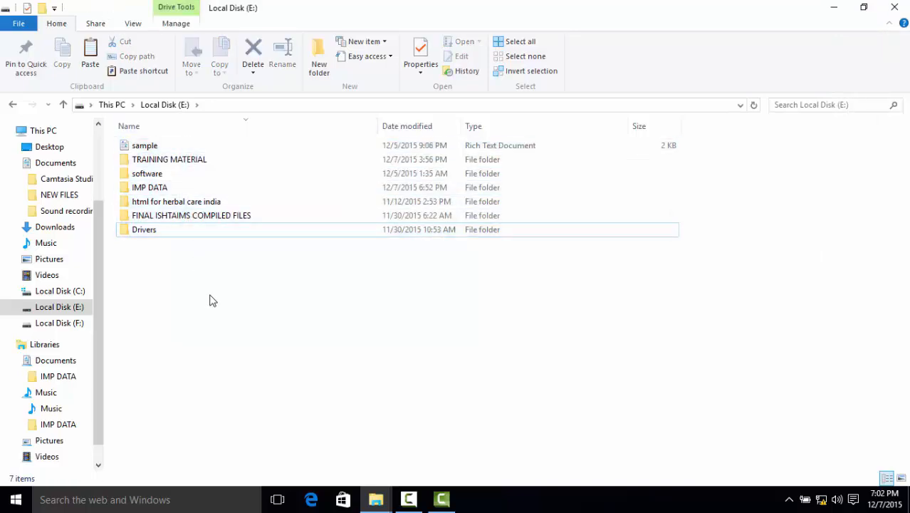
- Invert the selection on Local Disk (E:) so that every item except the IMP DATA folder is selected
{"action": "left_click", "coordinate": [180, 201]}
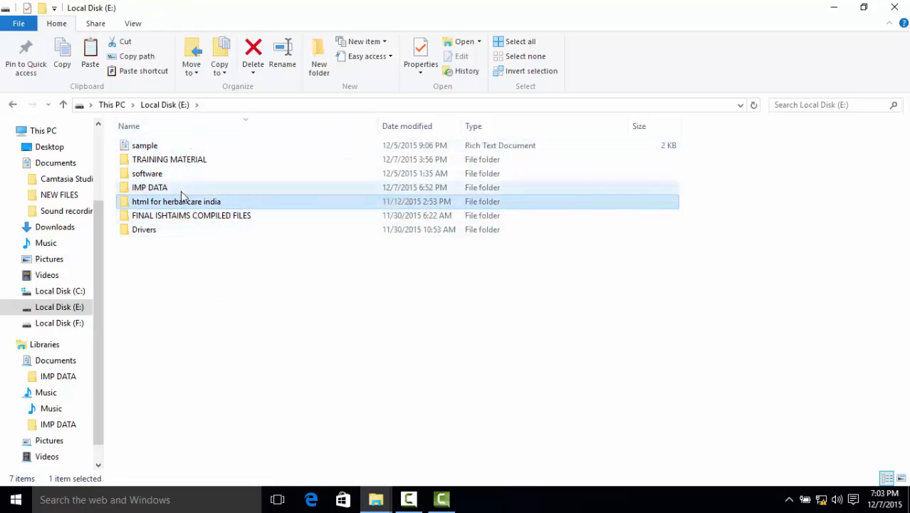
{"action": "left_click", "coordinate": [202, 289]}
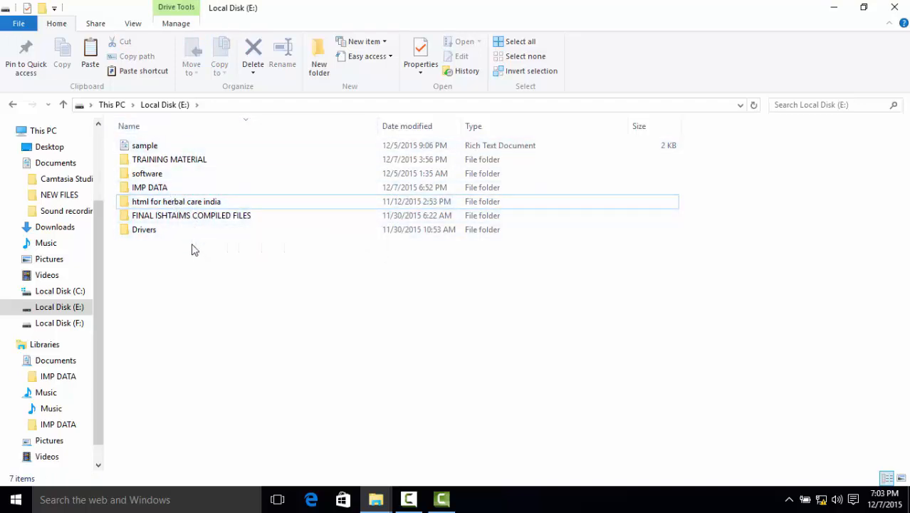
{"action": "left_click", "coordinate": [169, 190]}
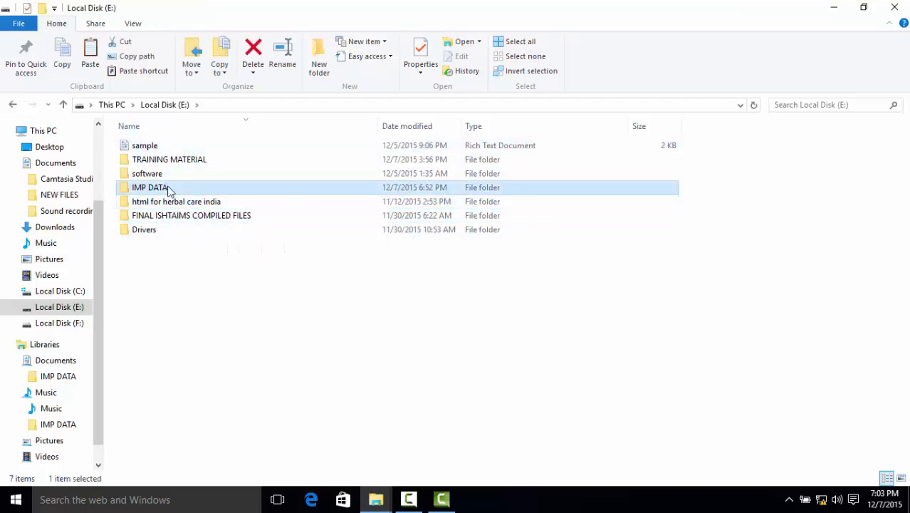
{"action": "left_click", "coordinate": [527, 71]}
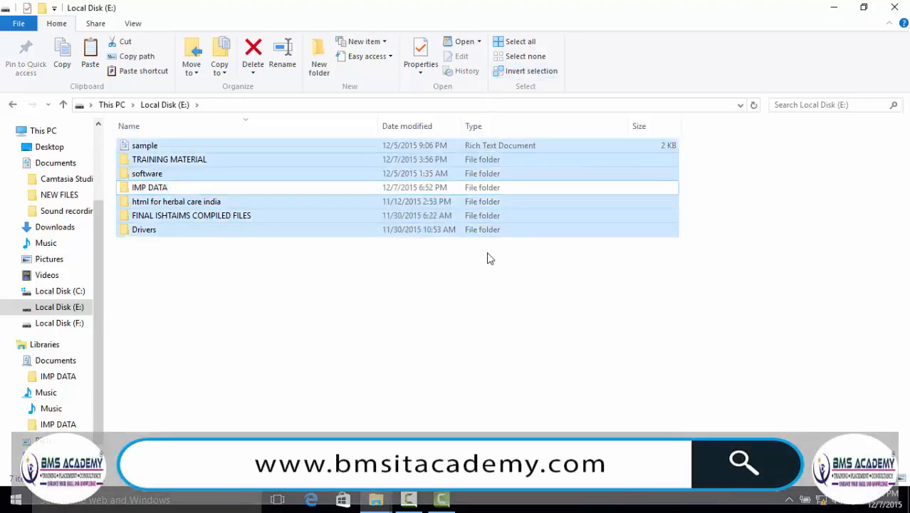